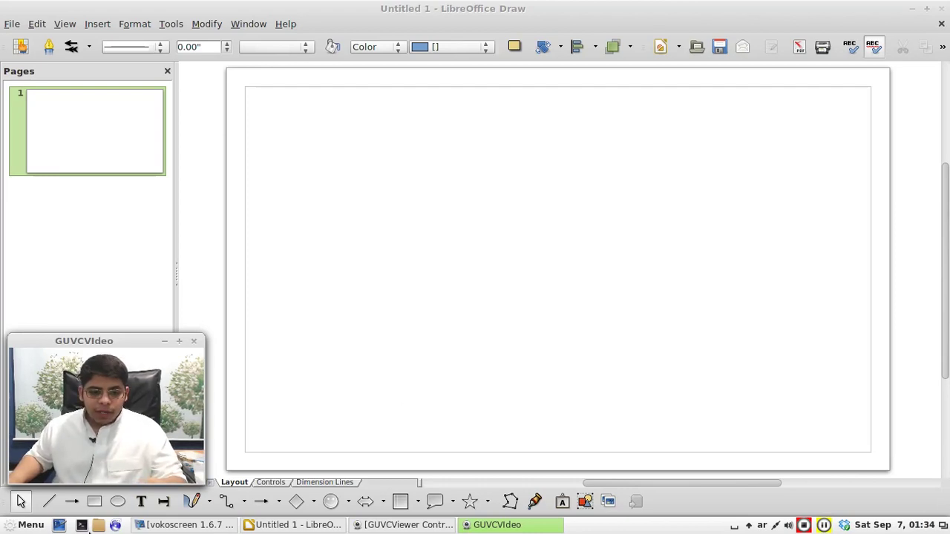
# Step: Type a top-right text box listing 1- المالك, 2- المجموعة, 3- عام, then select all its text
pyautogui.click(141, 502)
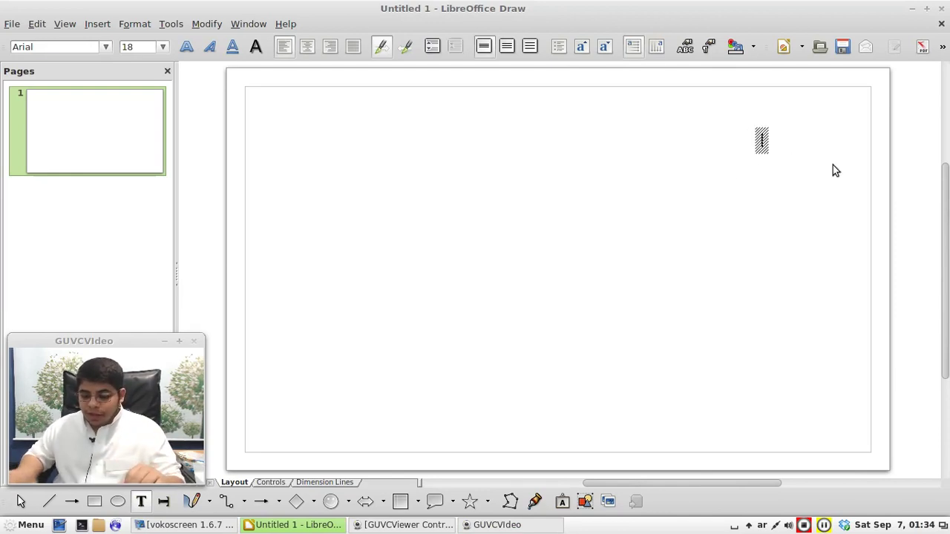
pyautogui.write('1')
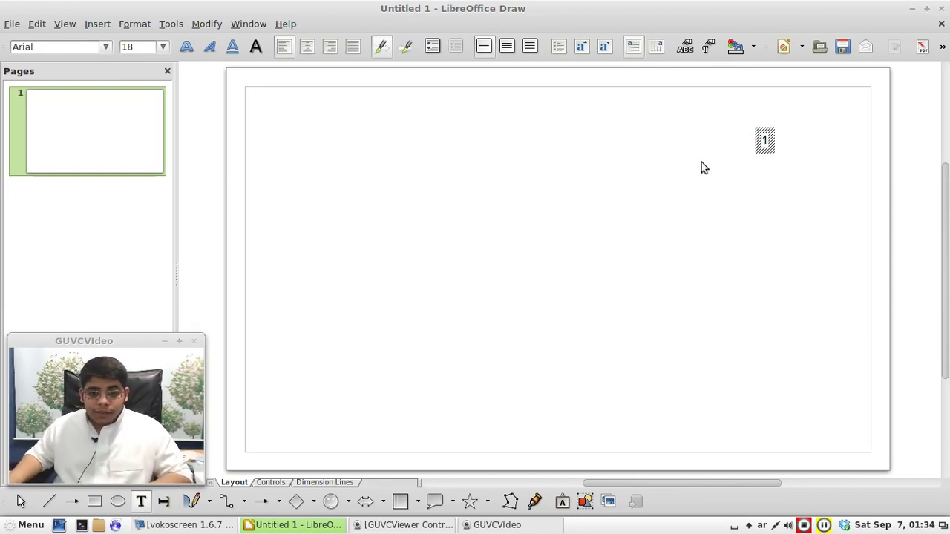
pyautogui.click(942, 53)
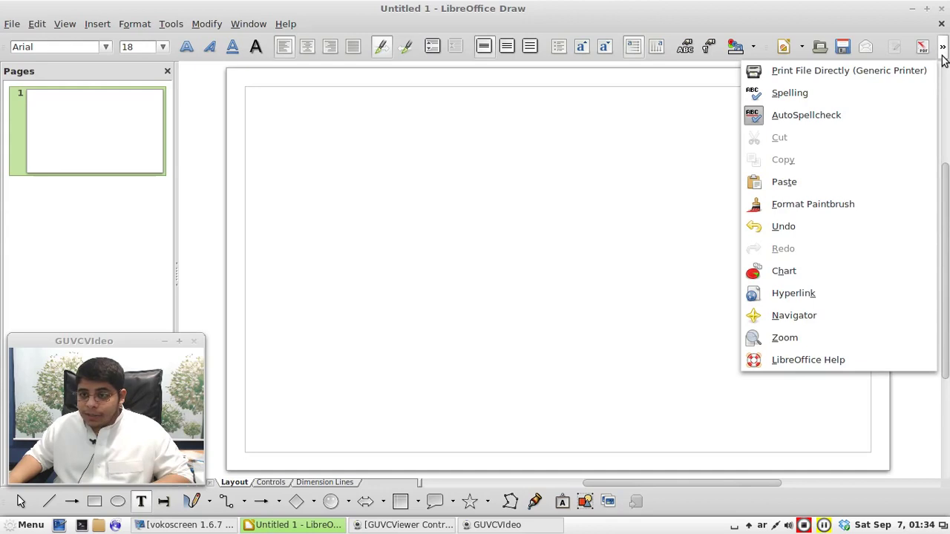
pyautogui.click(162, 49)
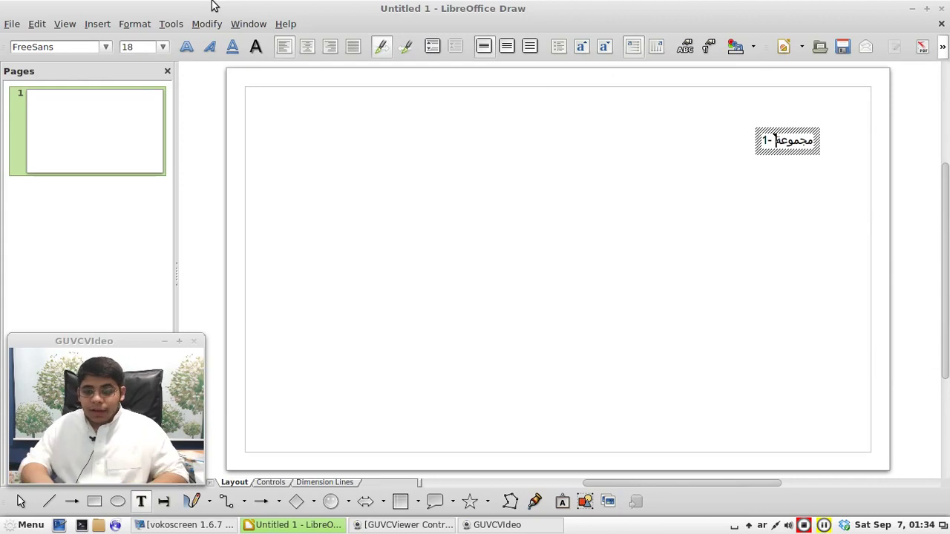
pyautogui.press('Return')
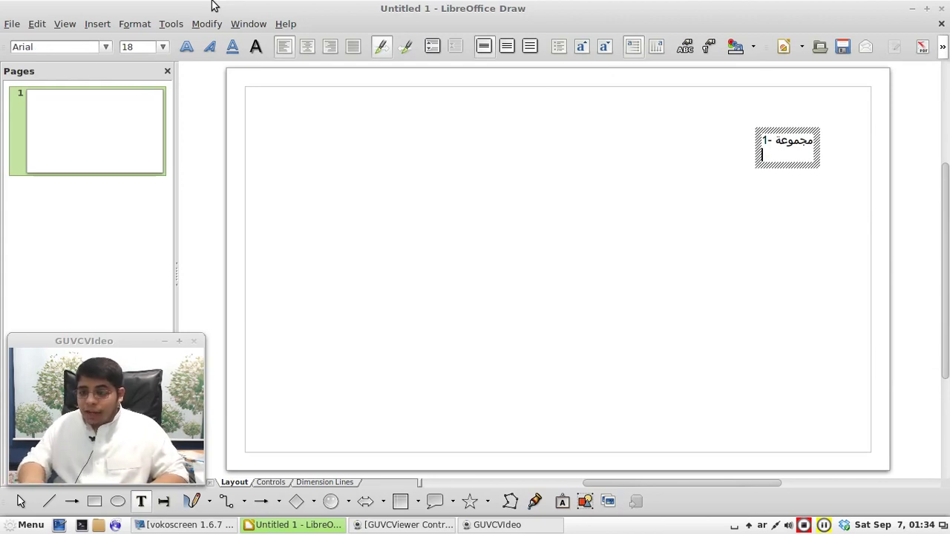
pyautogui.press('BackSpace')
pyautogui.press('BackSpace')
pyautogui.press('BackSpace')
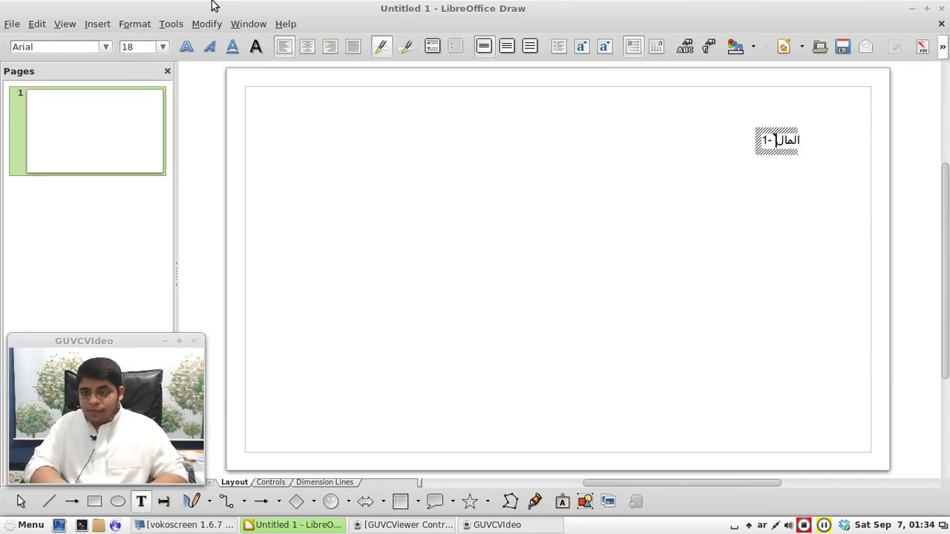
pyautogui.write('ك')
pyautogui.press('Return')
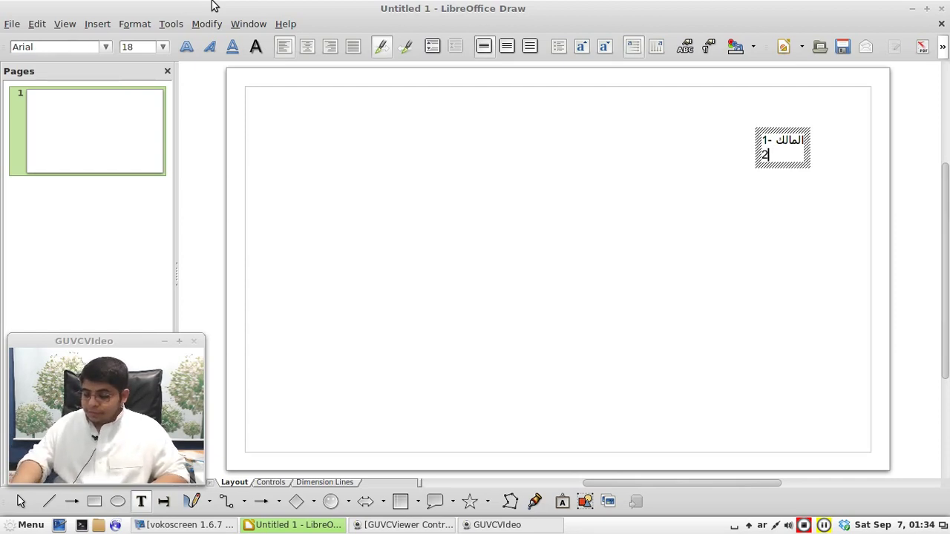
pyautogui.write('2- المجموعة')
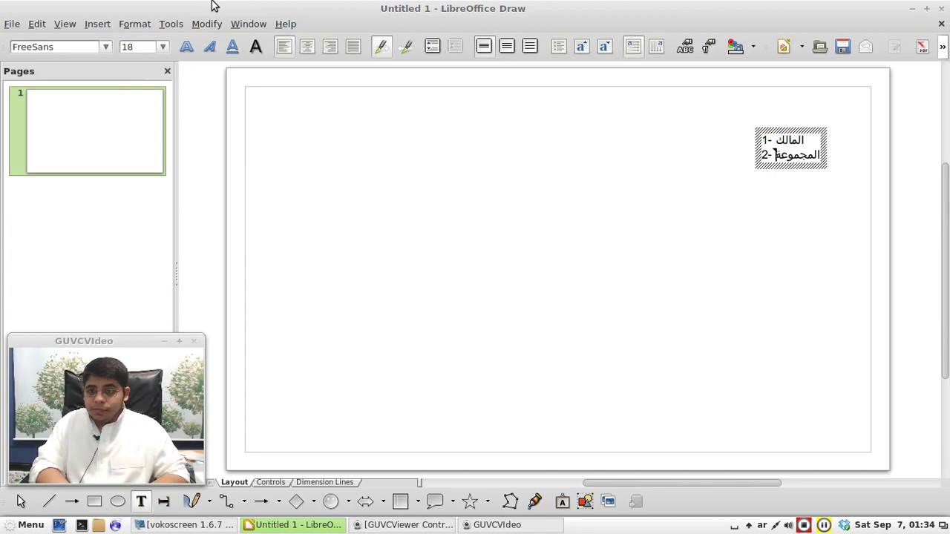
pyautogui.press('Return')
pyautogui.write('3- عام')
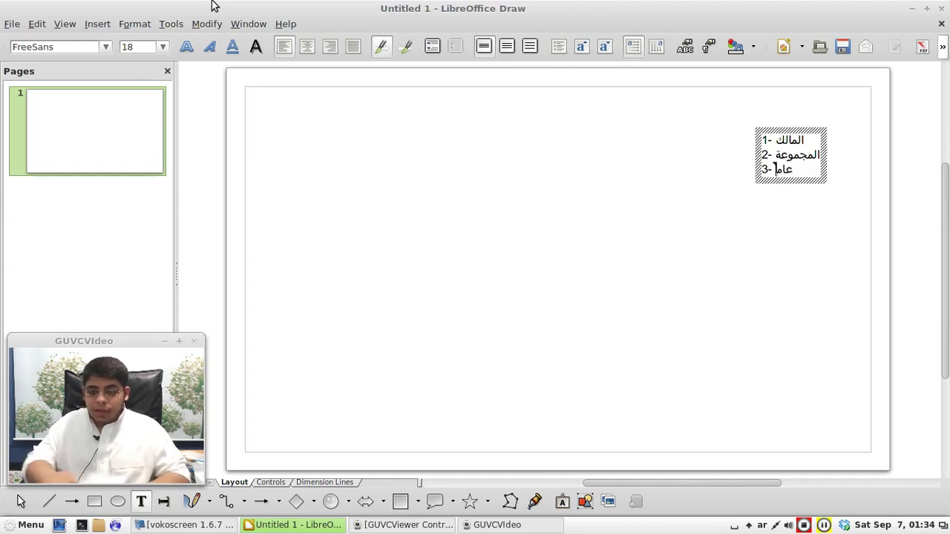
pyautogui.hotkey('ctrl', 'a')
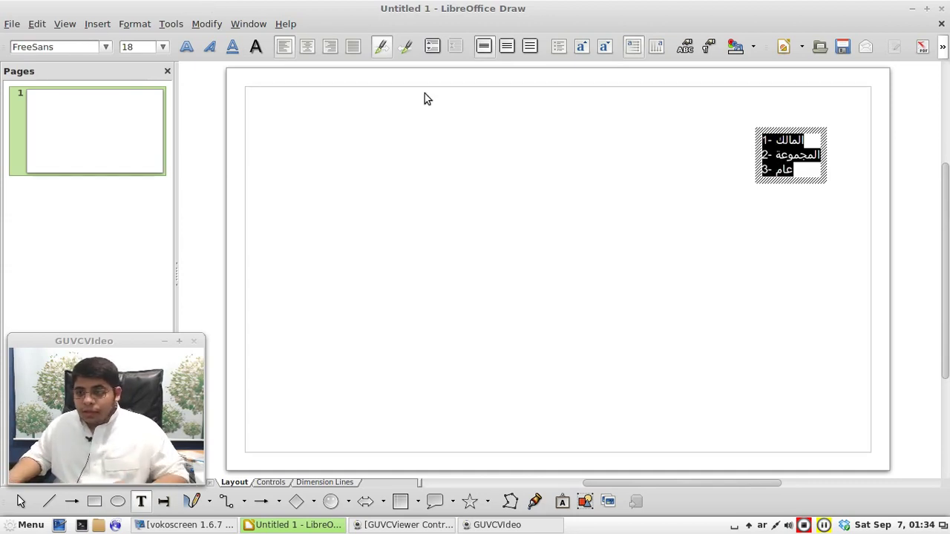
# Step: Resize the list text from 28 pt to 44 pt and move the box up and left
pyautogui.click(163, 47)
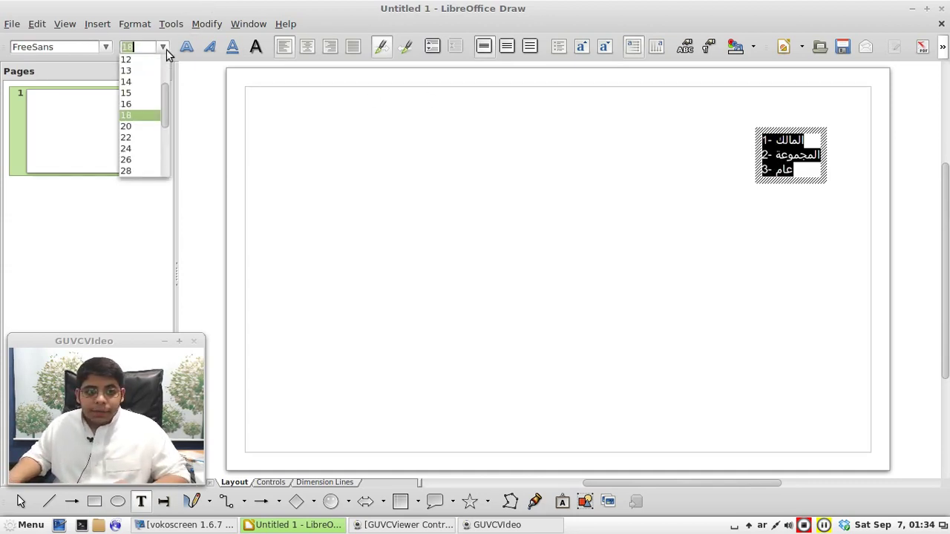
pyautogui.click(128, 169)
pyautogui.moveTo(806, 207); pyautogui.dragTo(782, 186)
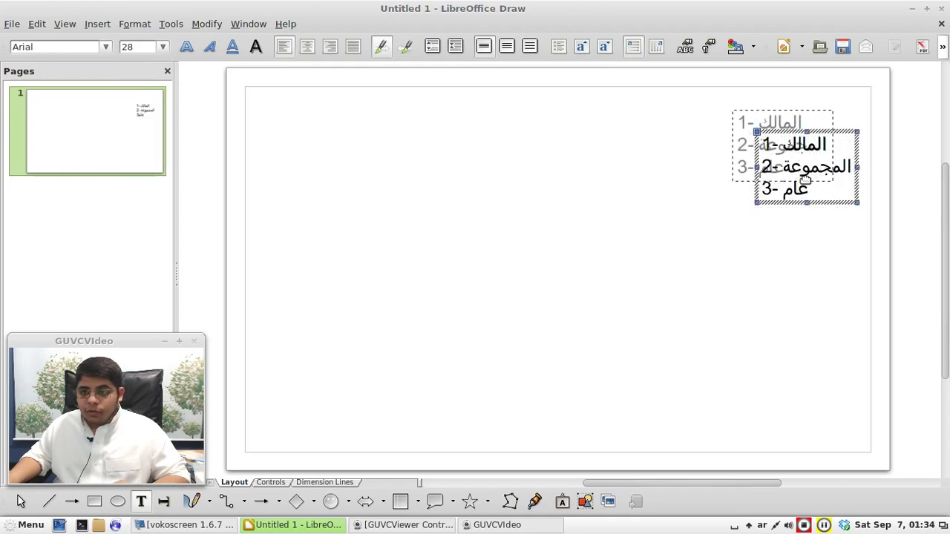
pyautogui.click(774, 143)
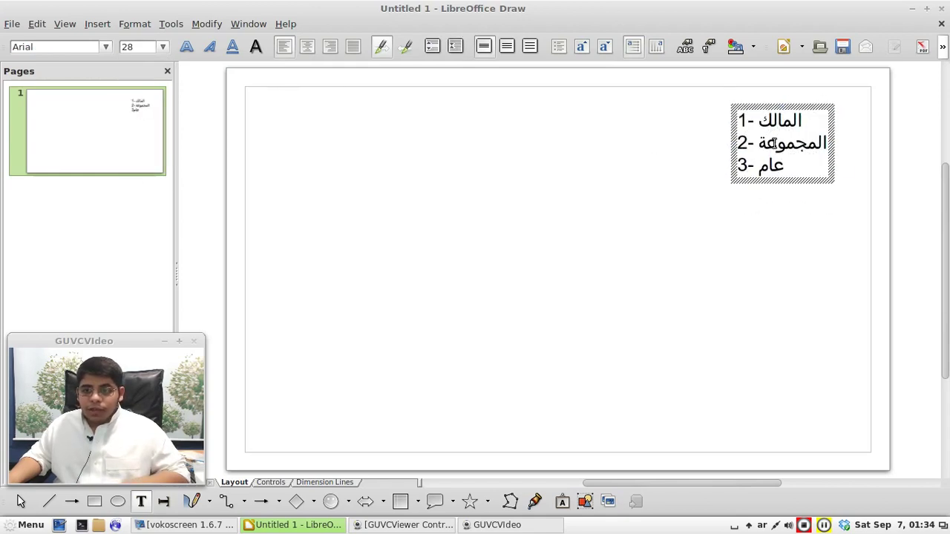
pyautogui.tripleClick(774, 143)
pyautogui.hotkey('ctrl', 'a')
pyautogui.click(162, 47)
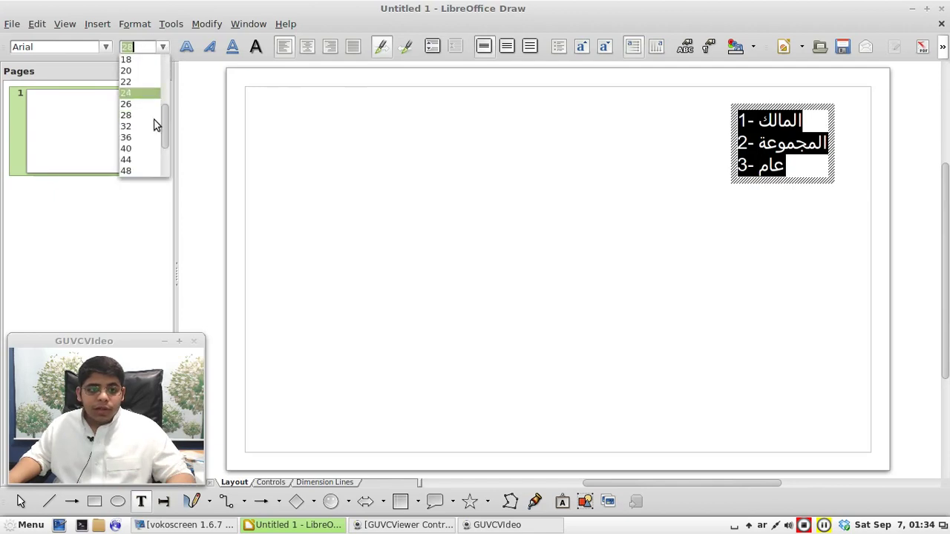
pyautogui.click(141, 165)
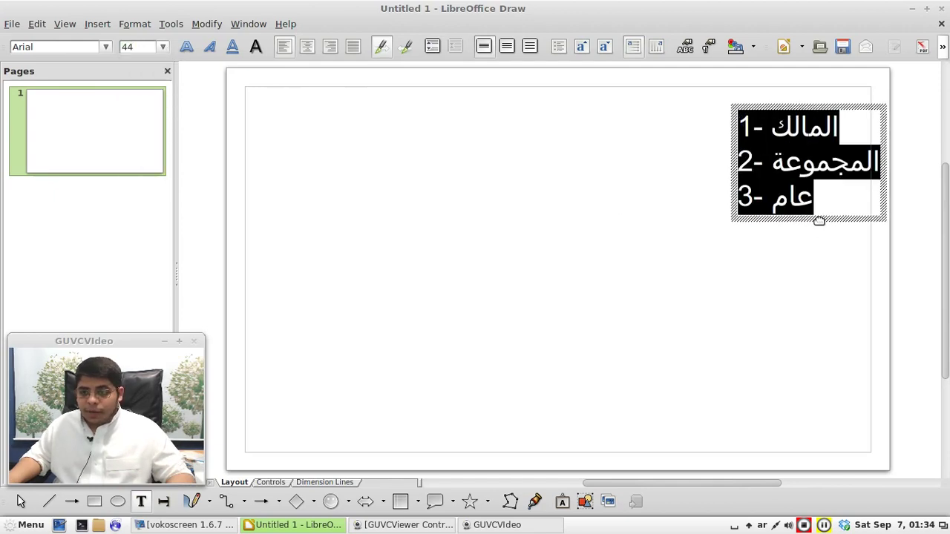
pyautogui.moveTo(819, 221); pyautogui.dragTo(789, 204)
pyautogui.click(625, 205)
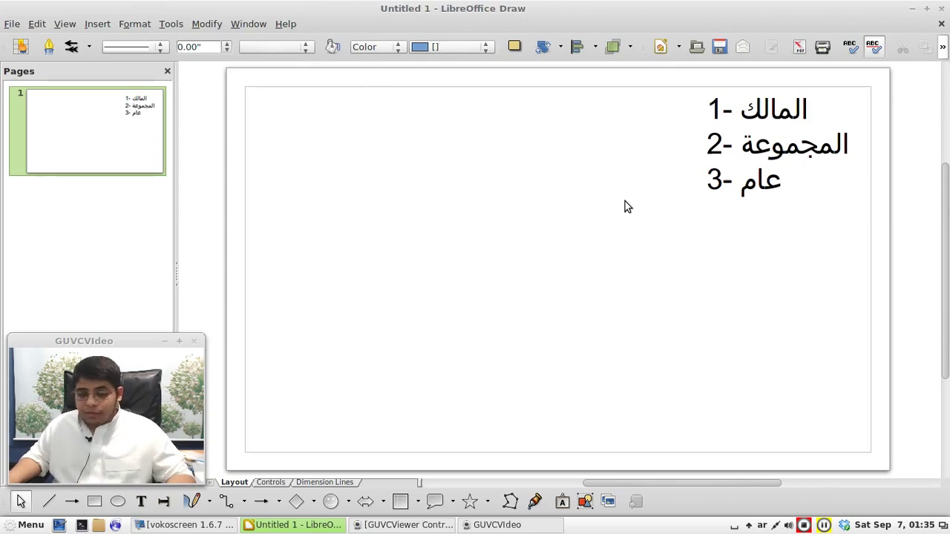
# Step: Check the three list lines one by one, then finish editing and deselect the box
pyautogui.doubleClick(717, 111)
pyautogui.tripleClick(717, 112)
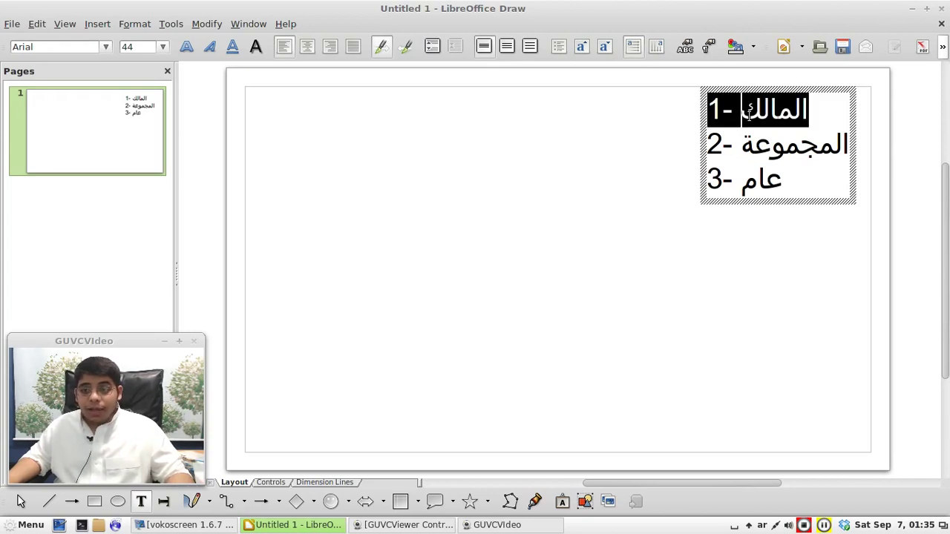
pyautogui.tripleClick(758, 138)
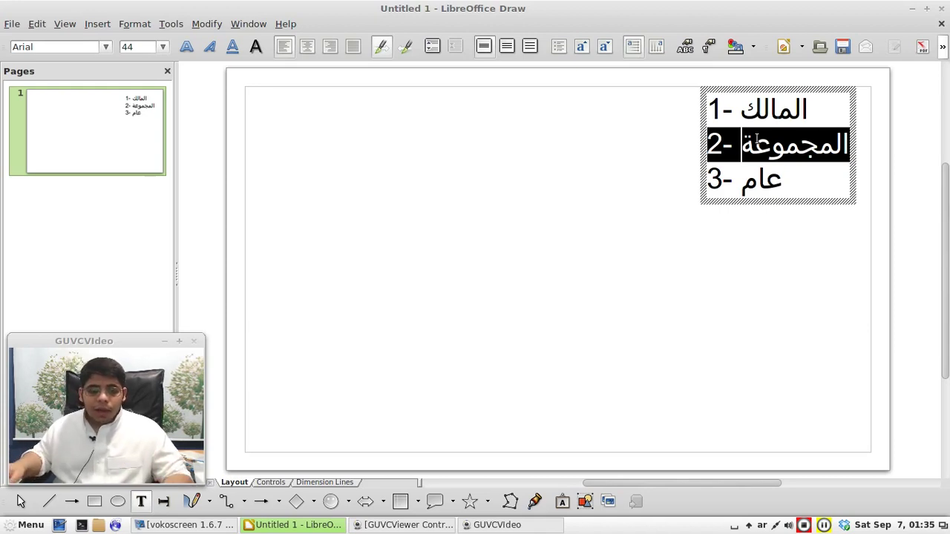
pyautogui.tripleClick(757, 139)
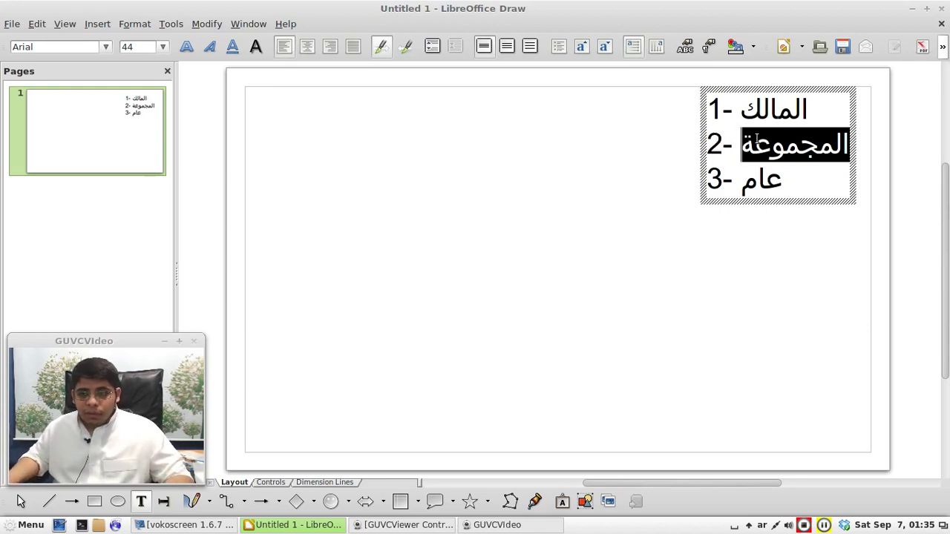
pyautogui.tripleClick(762, 188)
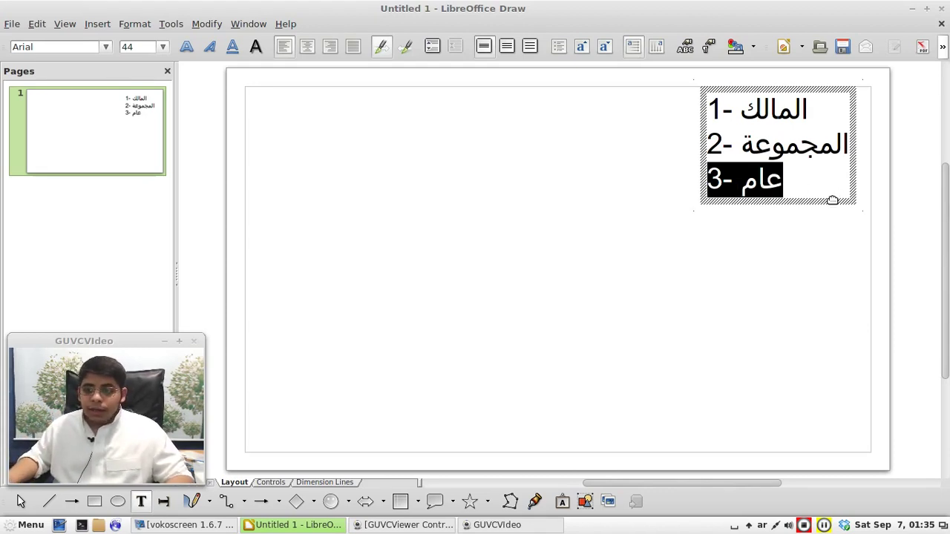
pyautogui.press('Escape')
pyautogui.click(654, 202)
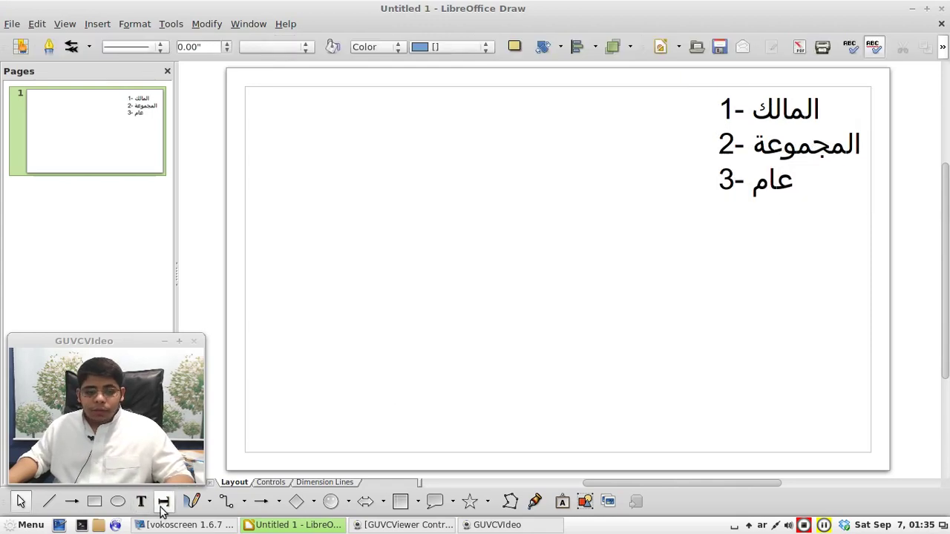
# Step: Draw a rectangle filled Chart 8 green and label it بدر
pyautogui.click(296, 501)
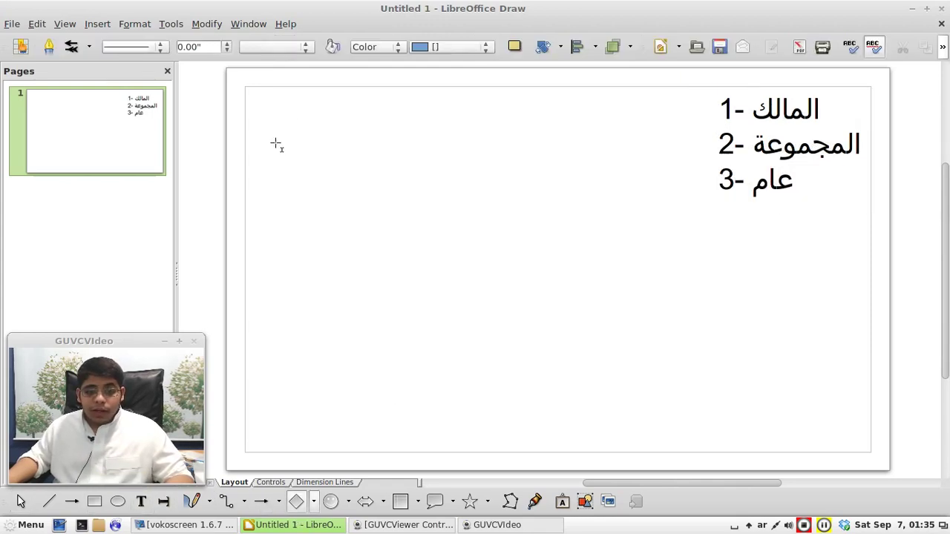
pyautogui.moveTo(287, 110); pyautogui.dragTo(347, 159)
pyautogui.moveTo(368, 183)
pyautogui.mouseDown()
pyautogui.moveTo(363, 173)
pyautogui.moveTo(282, 142)
pyautogui.moveTo(297, 144)
pyautogui.mouseUp()
pyautogui.click(449, 46)
pyautogui.click(443, 104)
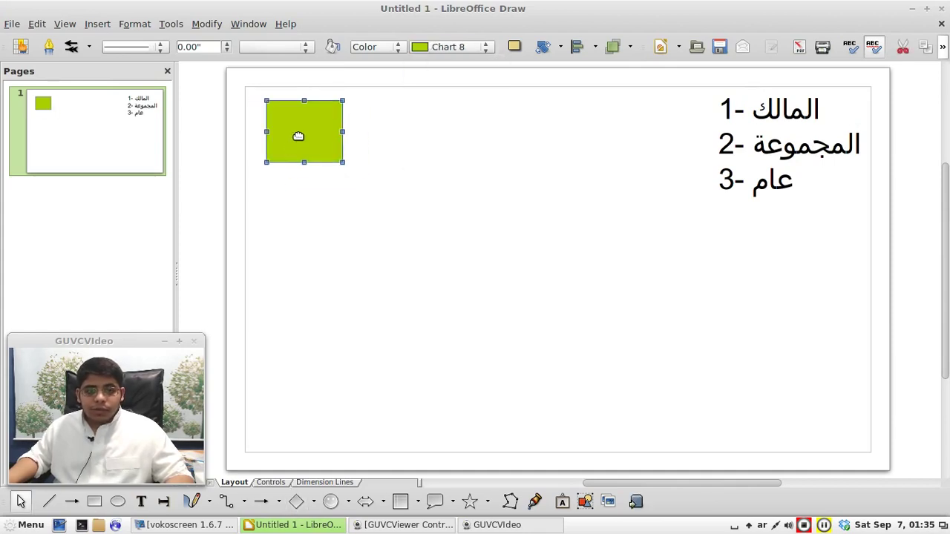
pyautogui.doubleClick(299, 136)
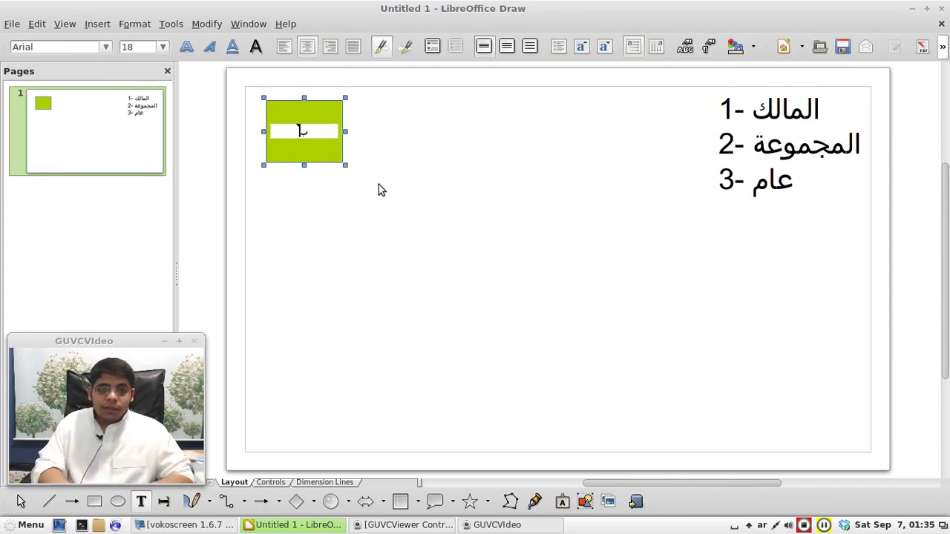
pyautogui.write('بدر')
pyautogui.click(332, 164)
# Step: Place the بدر box beside the list and duplicate it to the left, relabelled خالد
pyautogui.moveTo(292, 132); pyautogui.dragTo(591, 133)
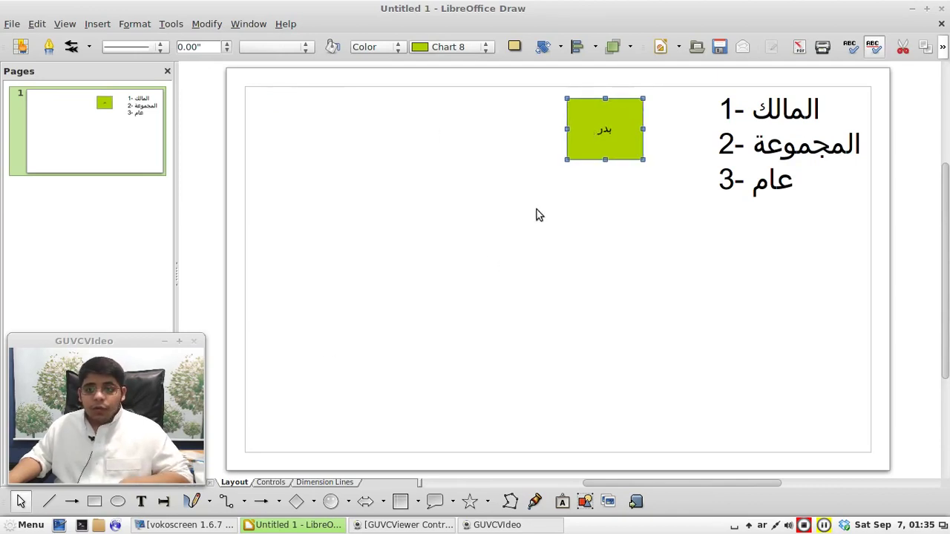
pyautogui.moveTo(619, 145); pyautogui.dragTo(370, 147)
pyautogui.doubleClick(404, 132)
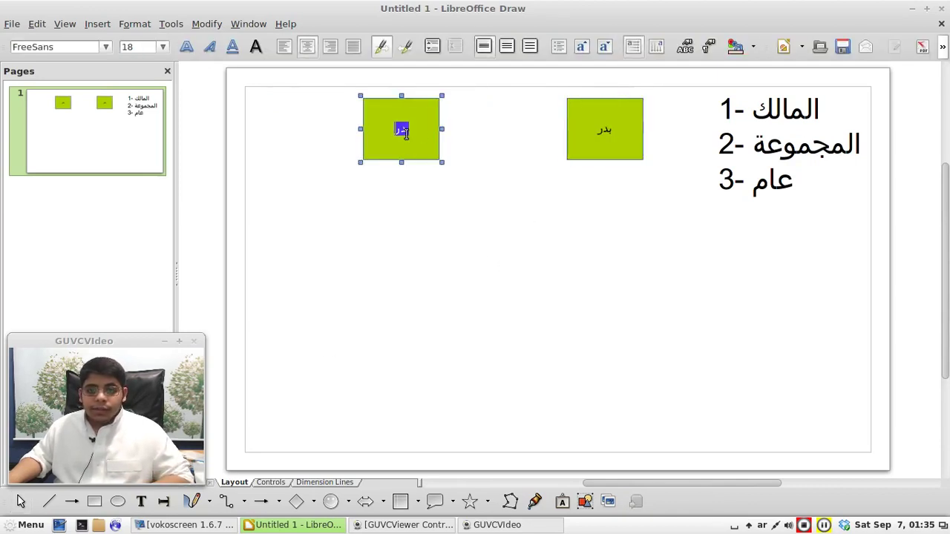
pyautogui.write('خالد')
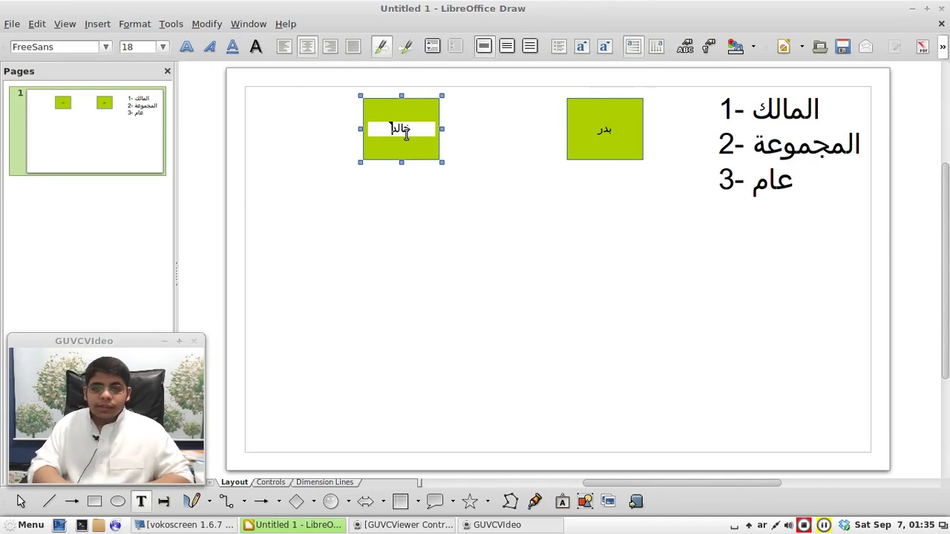
pyautogui.click(443, 143)
pyautogui.moveTo(424, 138)
pyautogui.mouseDown()
pyautogui.moveTo(435, 140)
pyautogui.moveTo(402, 124)
pyautogui.mouseUp()
pyautogui.click(579, 131)
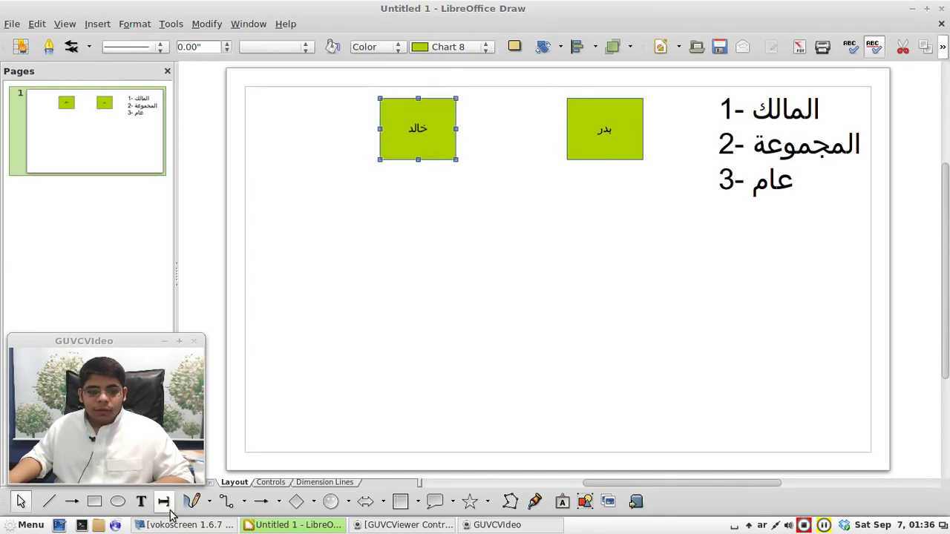
# Step: Add a Chart 8 green ellipse labelled تقنية المعلومات under the two boxes
pyautogui.click(296, 501)
pyautogui.moveTo(450, 186); pyautogui.dragTo(677, 234)
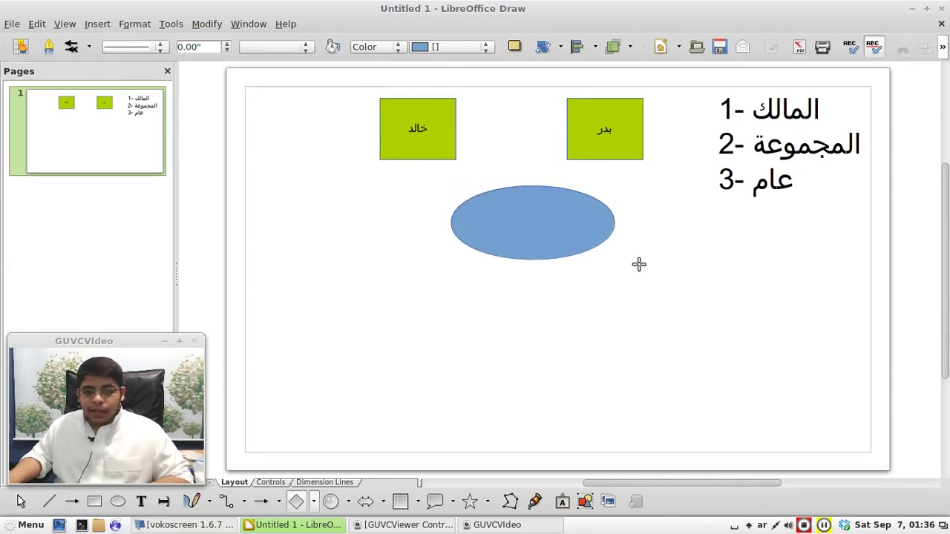
pyautogui.moveTo(571, 222); pyautogui.dragTo(530, 216)
pyautogui.click(449, 47)
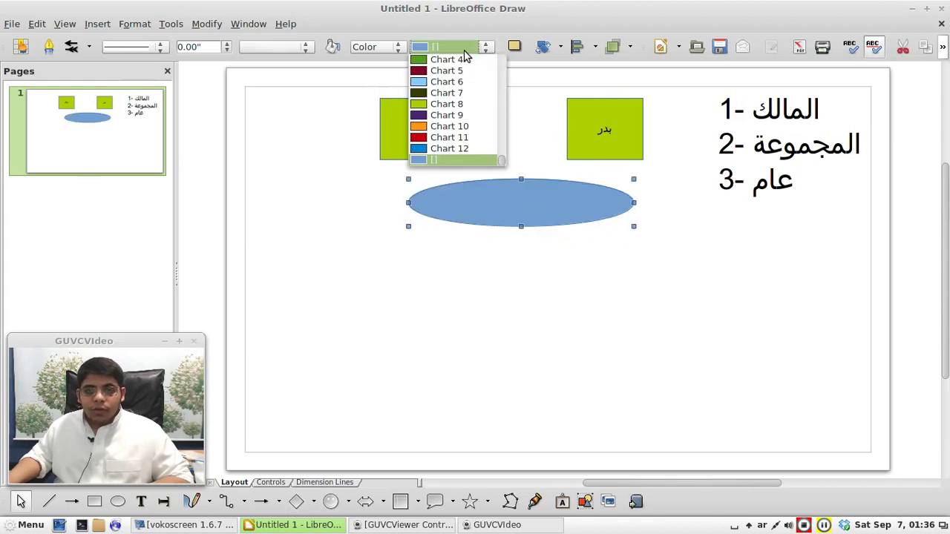
pyautogui.click(439, 104)
pyautogui.doubleClick(509, 199)
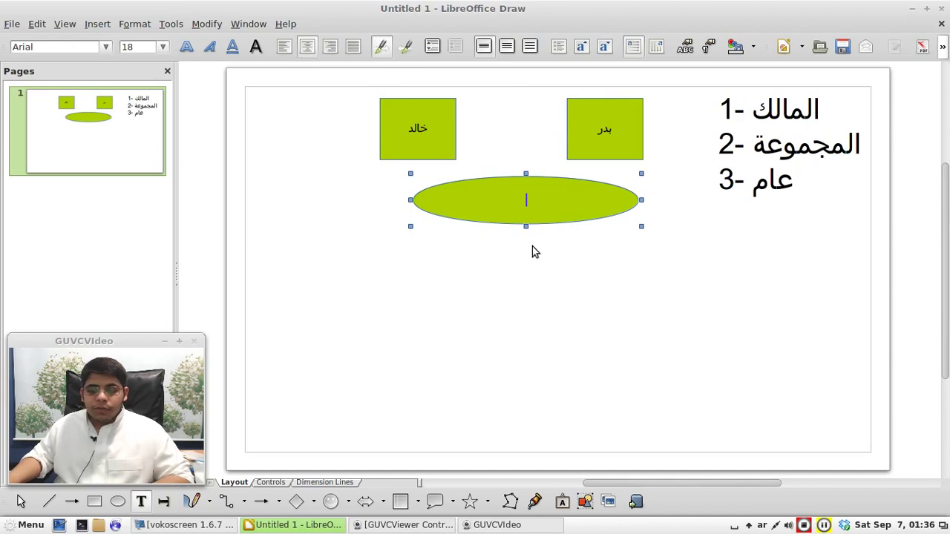
pyautogui.write('تقنية المعلومات')
pyautogui.moveTo(545, 218); pyautogui.dragTo(530, 214)
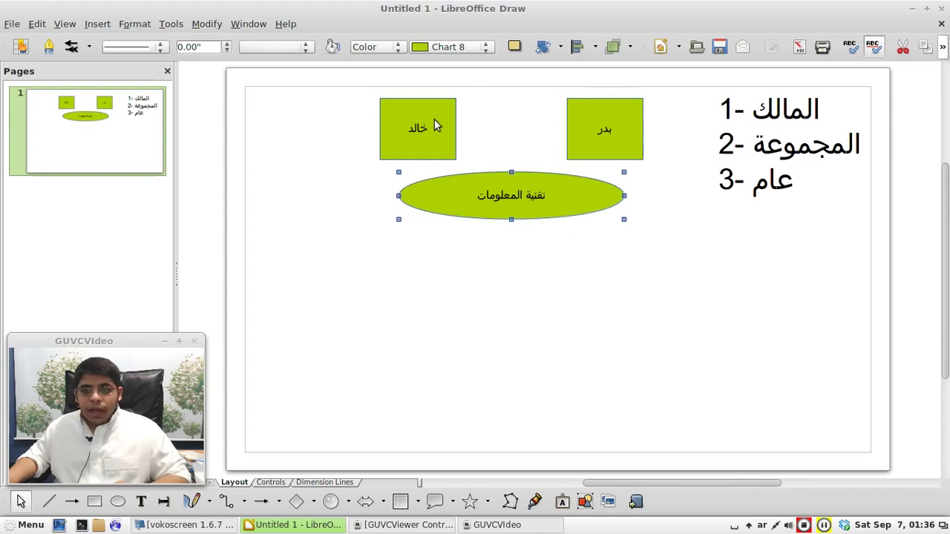
pyautogui.click(416, 299)
pyautogui.click(296, 502)
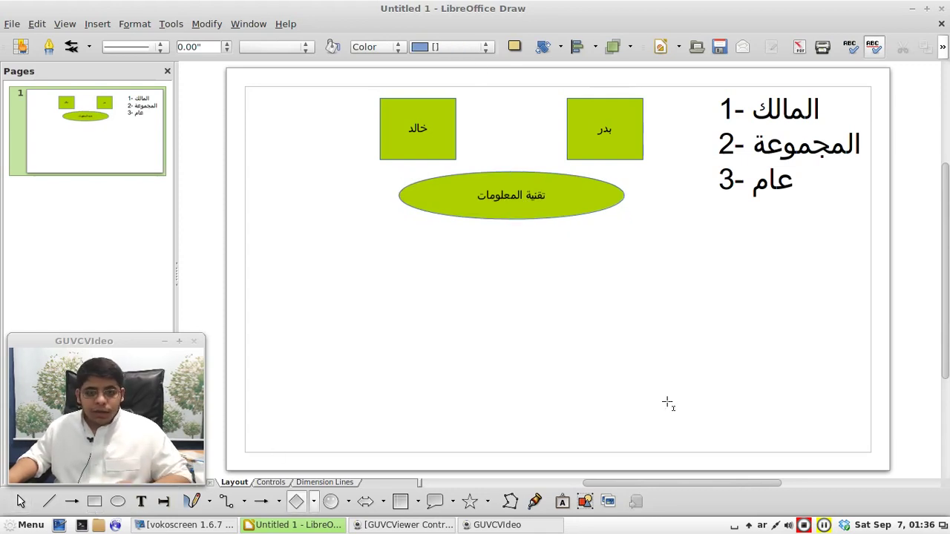
# Step: Draw a labelled blue square and a copy to its left renamed فراس
pyautogui.moveTo(578, 292); pyautogui.dragTo(660, 363)
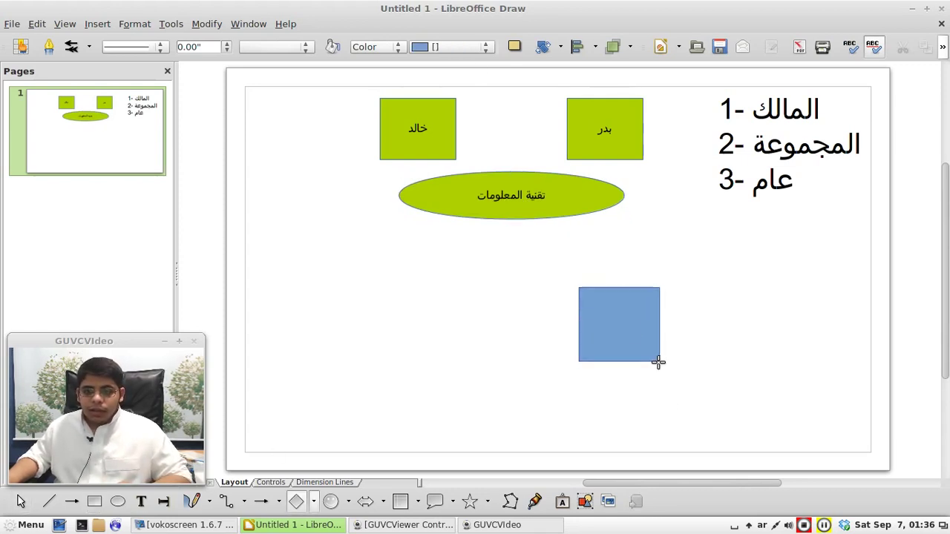
pyautogui.click(635, 332)
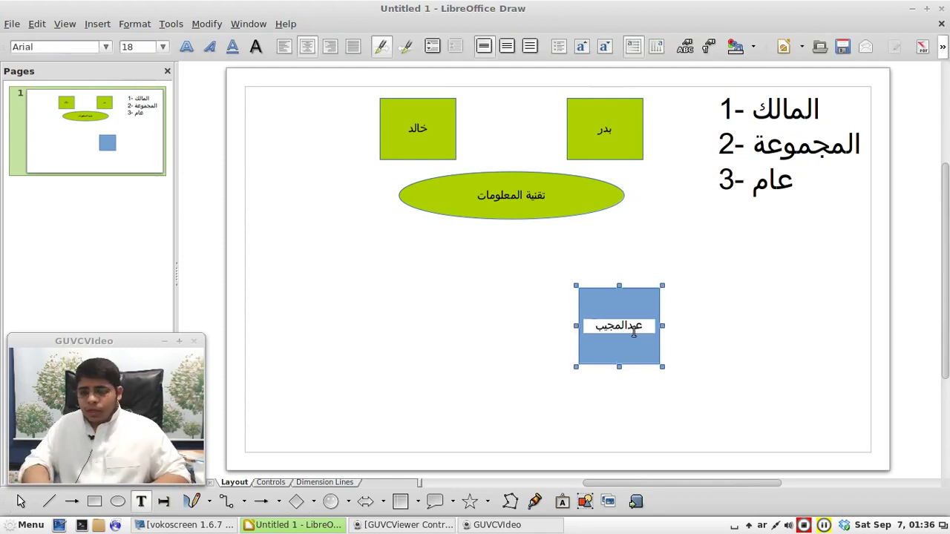
pyautogui.click(556, 348)
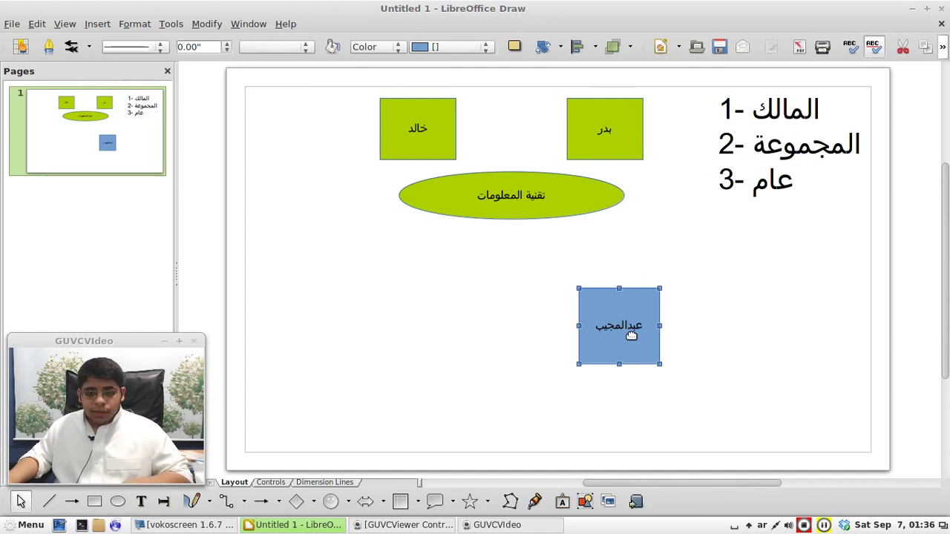
pyautogui.moveTo(597, 337); pyautogui.dragTo(492, 340)
pyautogui.doubleClick(489, 328)
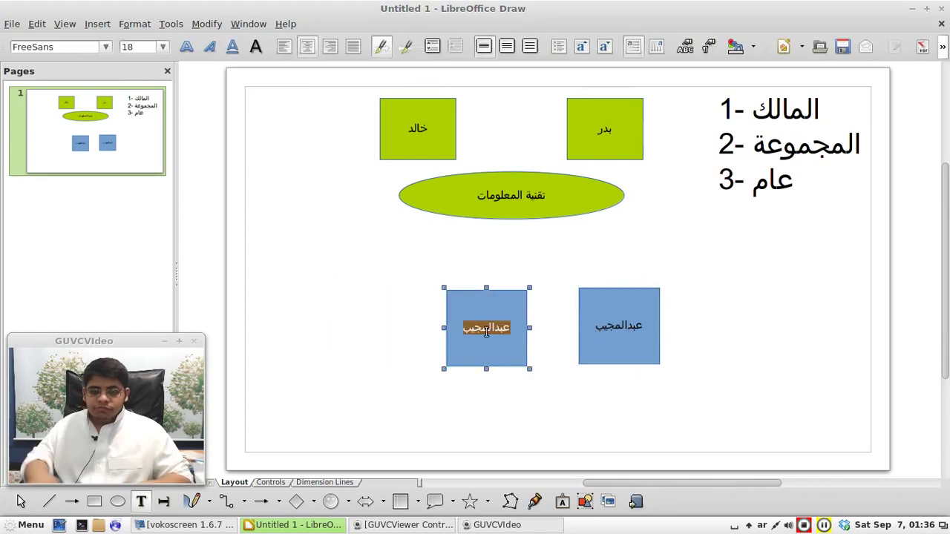
pyautogui.write('فراس')
pyautogui.click(606, 403)
pyautogui.moveTo(507, 337); pyautogui.dragTo(410, 314)
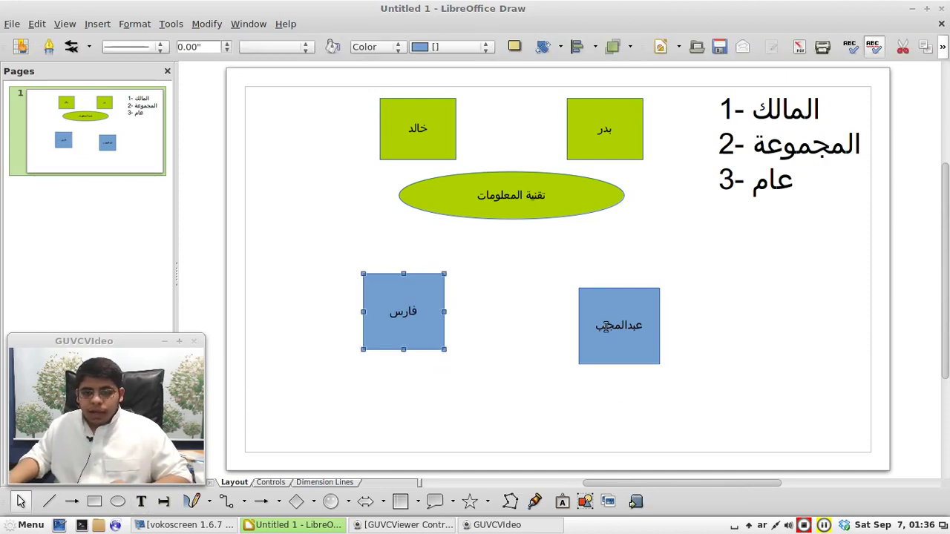
pyautogui.click(607, 326)
pyautogui.click(612, 333)
pyautogui.moveTo(607, 312); pyautogui.dragTo(604, 293)
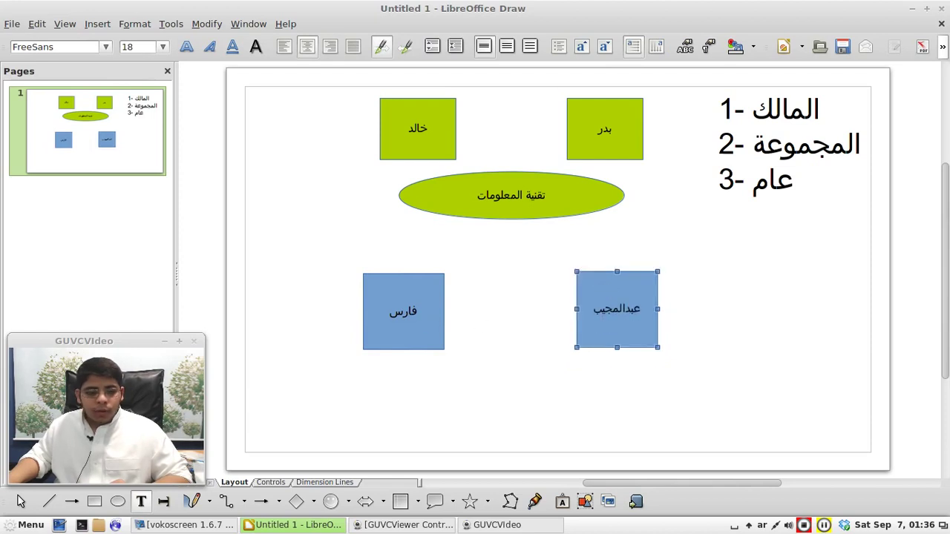
# Step: Add a blue ellipse labelled قسم البرمجة centred below the two squares
pyautogui.click(296, 502)
pyautogui.moveTo(422, 366); pyautogui.dragTo(639, 421)
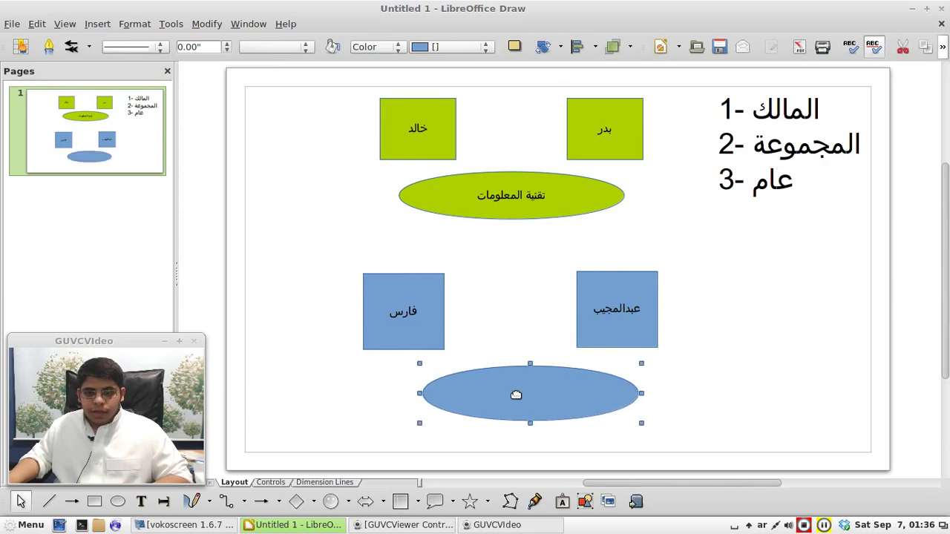
pyautogui.doubleClick(516, 393)
pyautogui.write('قسم البرمجة')
pyautogui.click(788, 363)
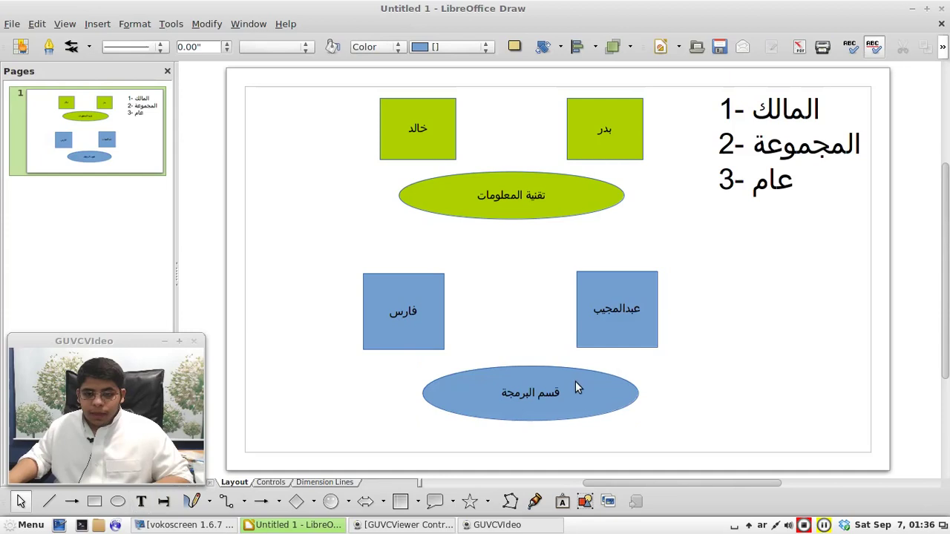
pyautogui.moveTo(577, 386); pyautogui.dragTo(555, 381)
pyautogui.click(598, 342)
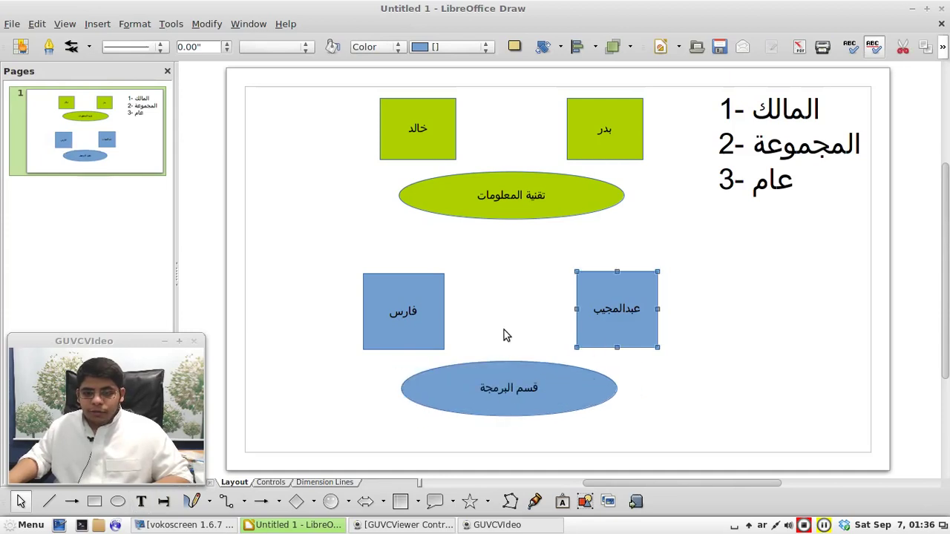
pyautogui.click(495, 388)
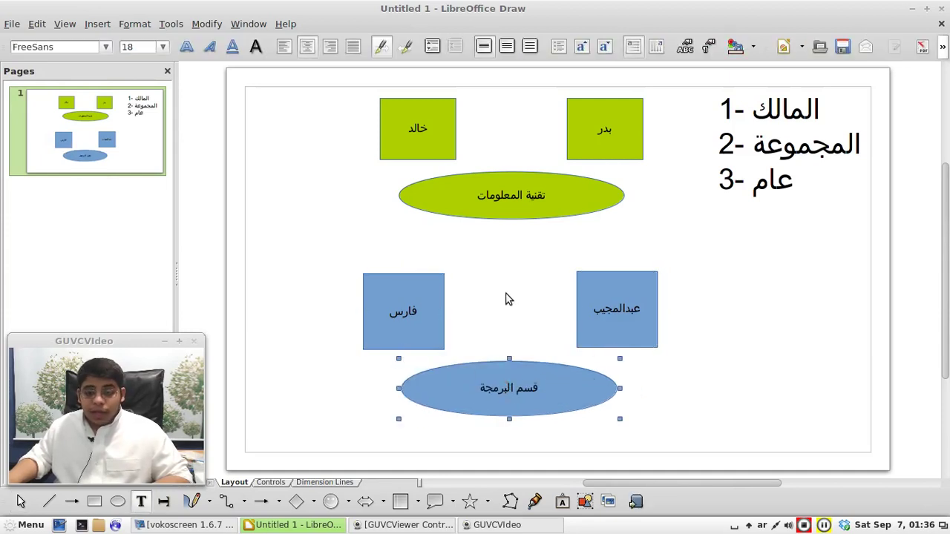
pyautogui.click(616, 333)
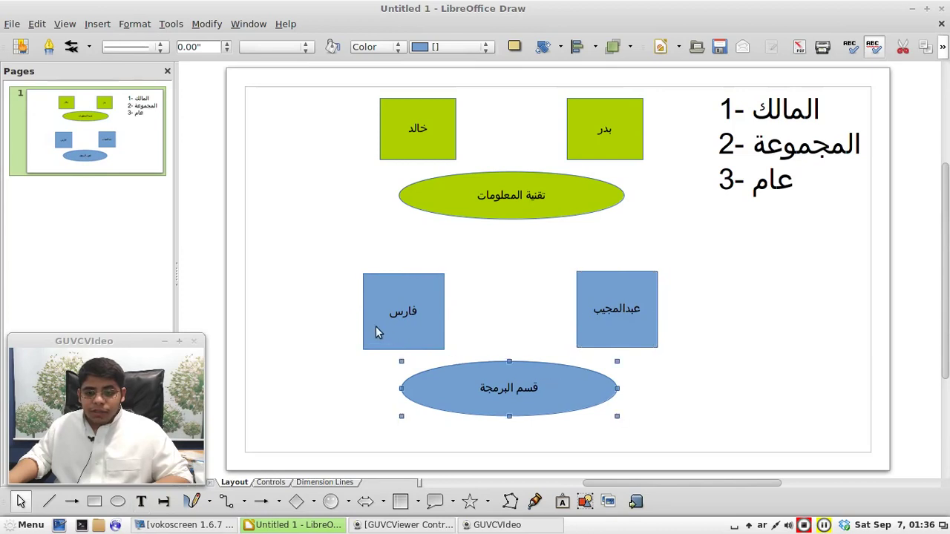
pyautogui.click(615, 312)
pyautogui.click(522, 391)
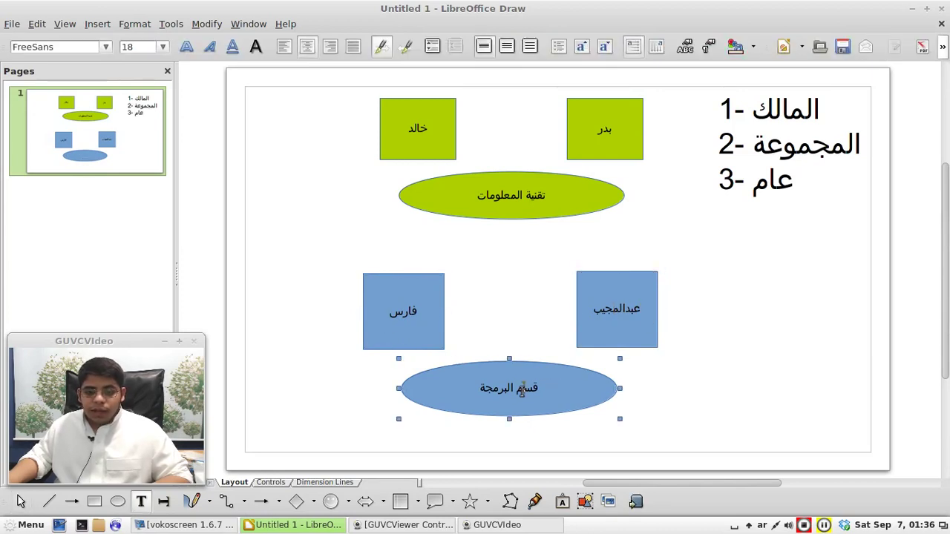
pyautogui.click(628, 285)
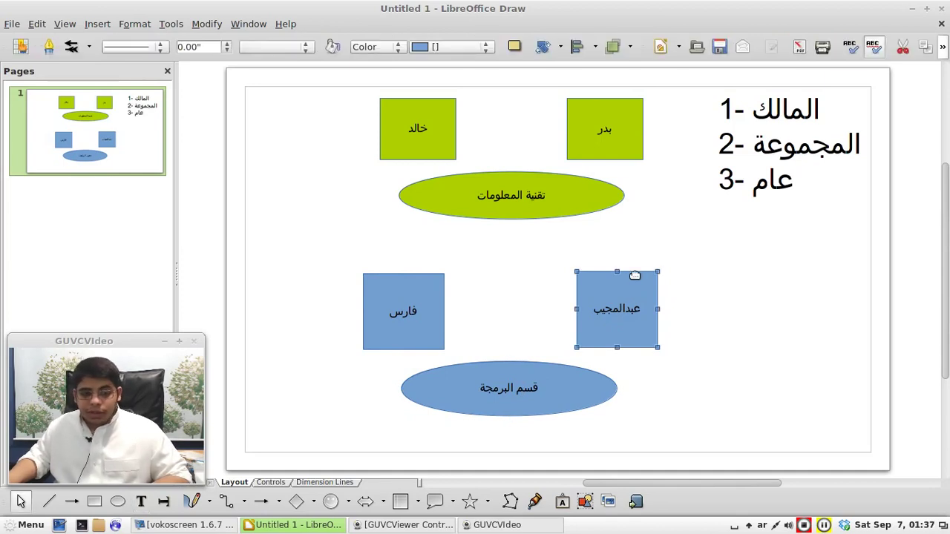
pyautogui.tripleClick(793, 113)
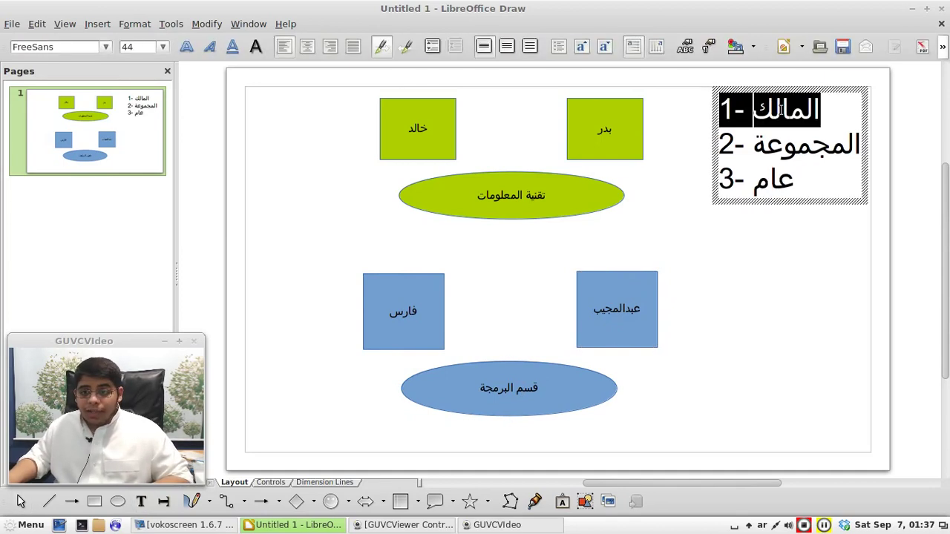
pyautogui.tripleClick(780, 145)
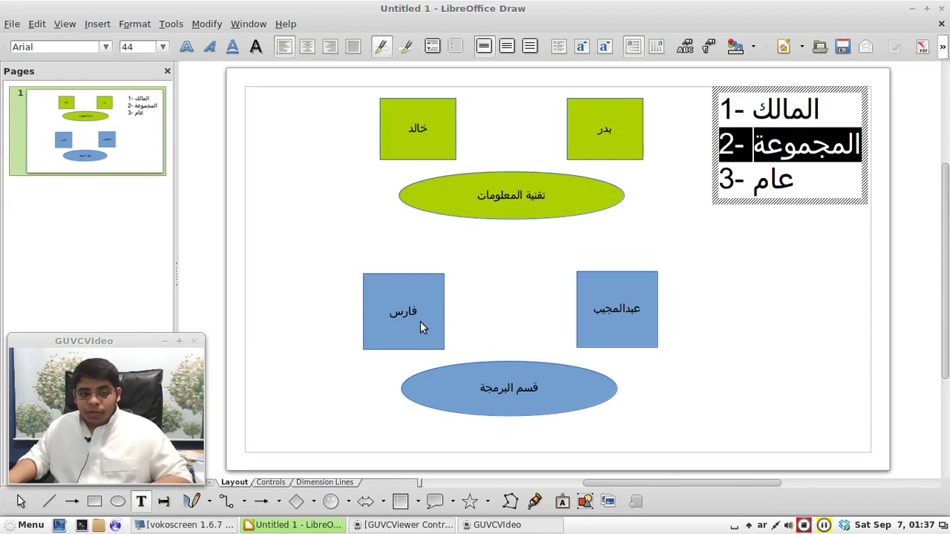
pyautogui.tripleClick(751, 109)
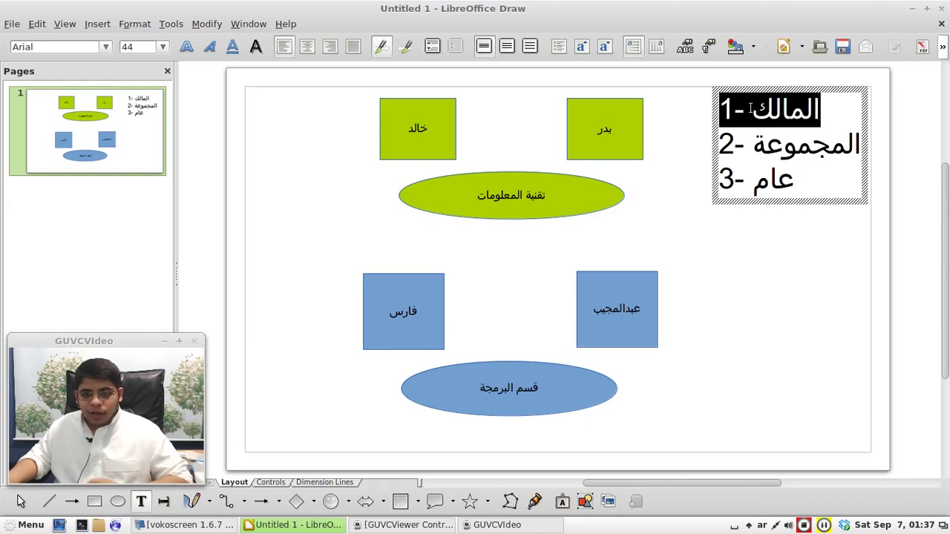
pyautogui.click(749, 274)
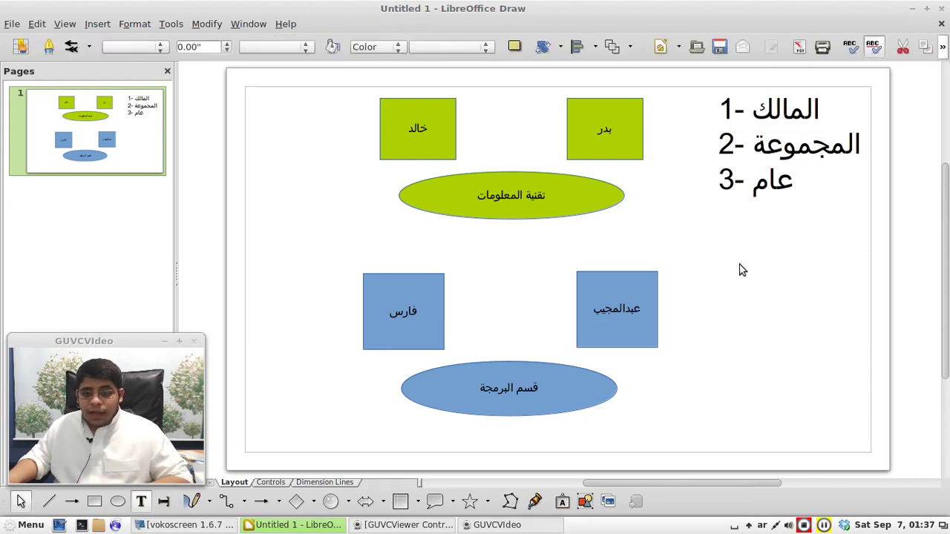
pyautogui.click(620, 328)
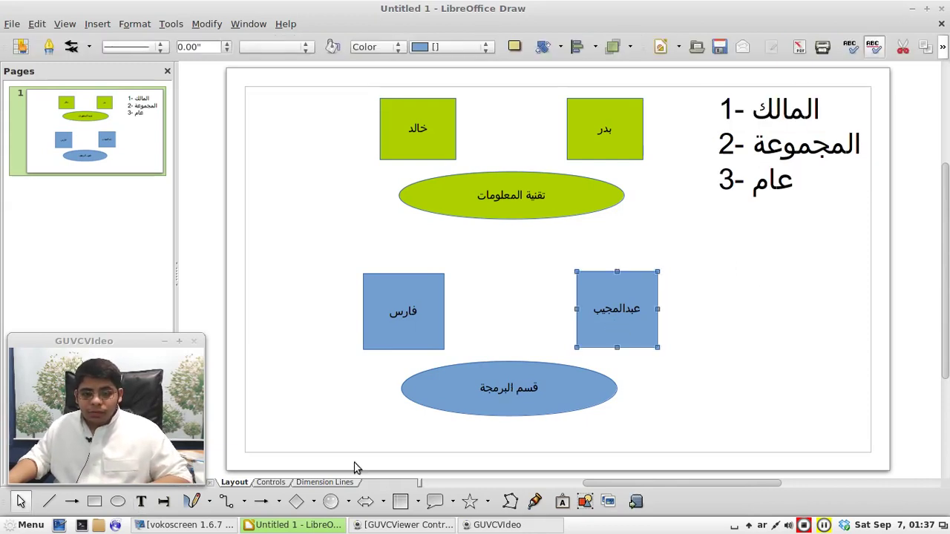
# Step: Draw arrows to the green ellipse and from the right blue square to the blue ellipse
pyautogui.click(260, 502)
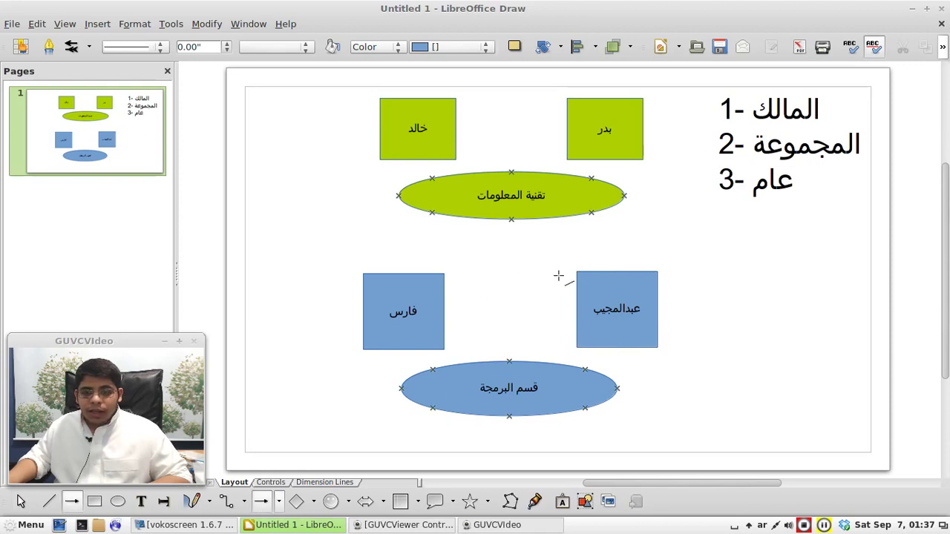
pyautogui.moveTo(530, 229); pyautogui.dragTo(530, 228)
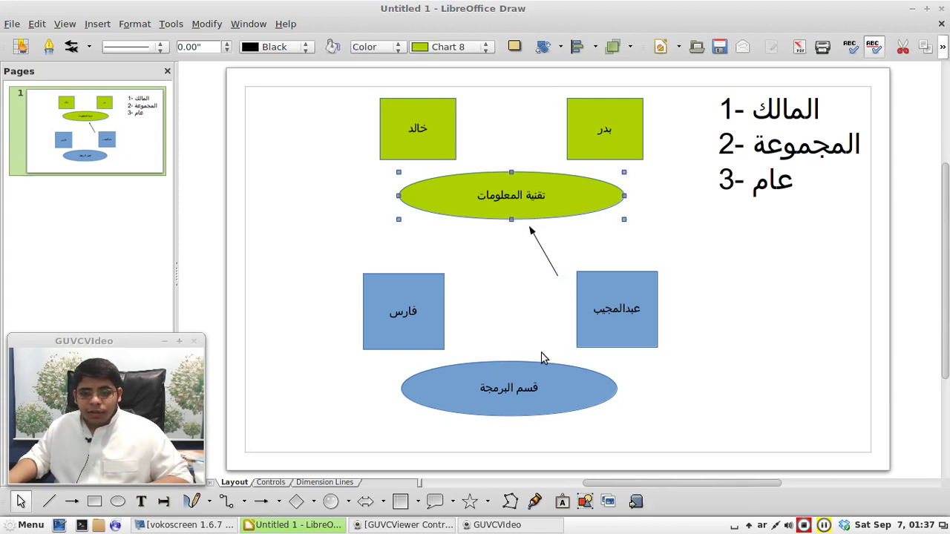
pyautogui.click(571, 143)
pyautogui.click(261, 502)
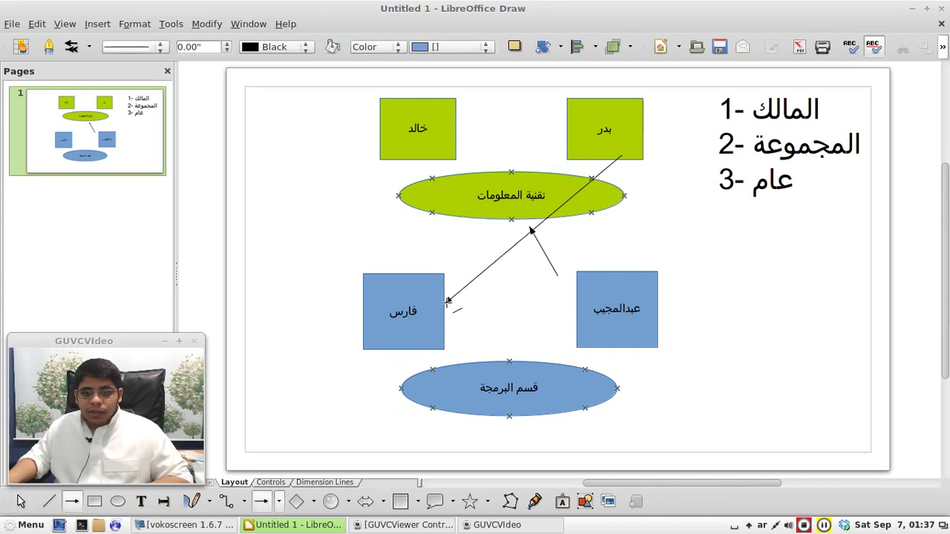
pyautogui.moveTo(405, 315); pyautogui.dragTo(484, 361)
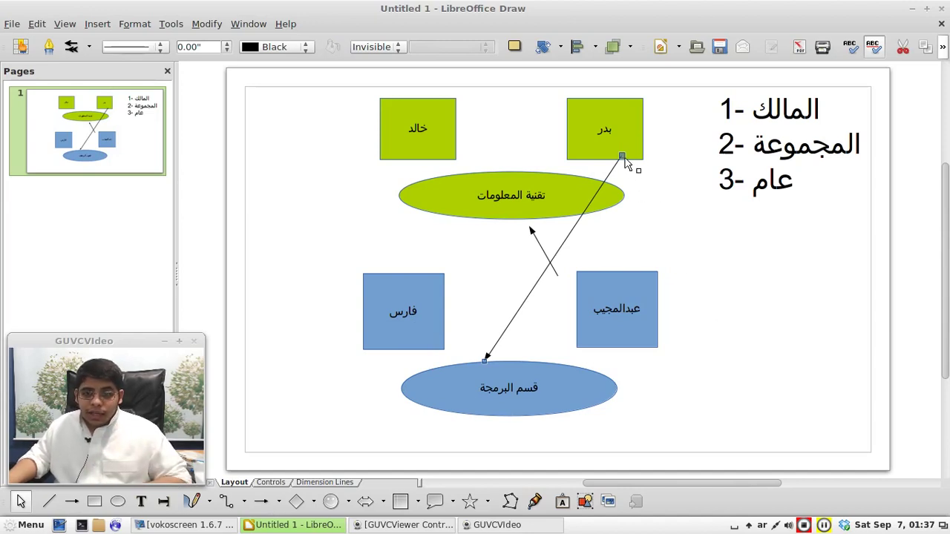
pyautogui.moveTo(622, 157); pyautogui.dragTo(567, 320)
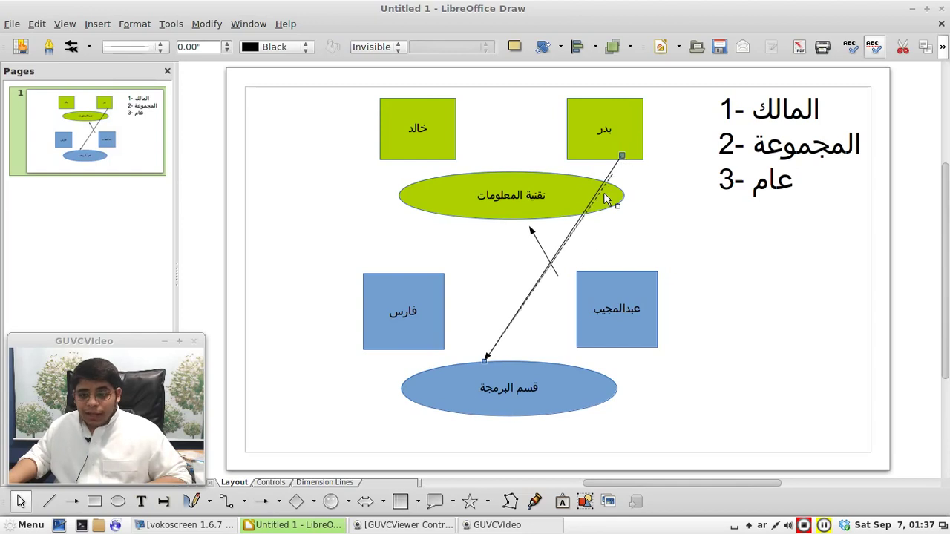
pyautogui.click(563, 279)
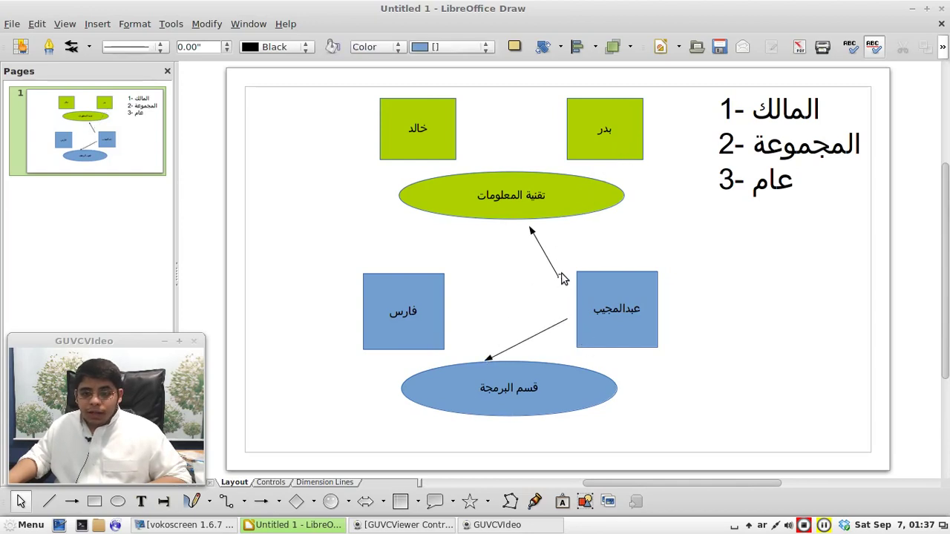
# Step: Reconnect the upper arrow from the right green square to the green ellipse's top
pyautogui.moveTo(558, 279); pyautogui.dragTo(564, 242)
pyautogui.moveTo(586, 141); pyautogui.dragTo(588, 134)
pyautogui.press('F2')
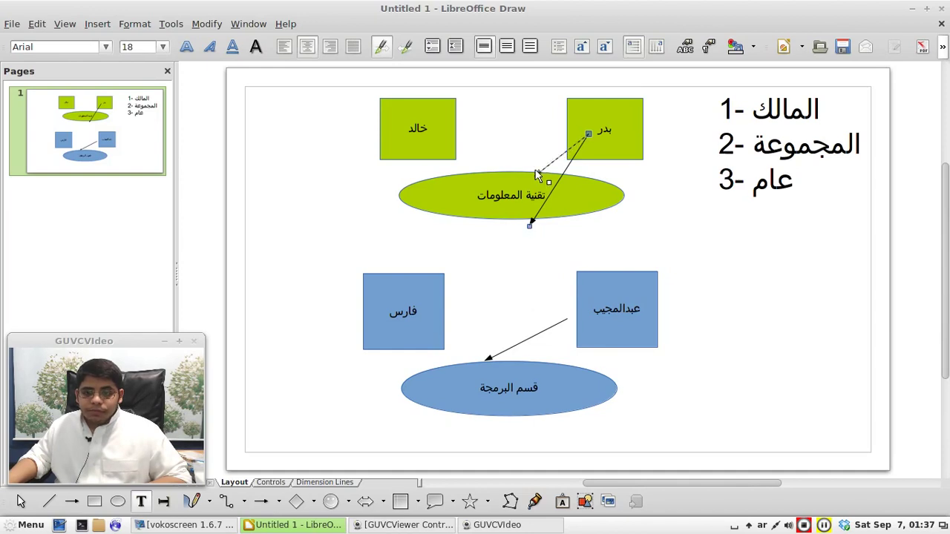
pyautogui.moveTo(535, 170); pyautogui.dragTo(535, 169)
pyautogui.click(461, 139)
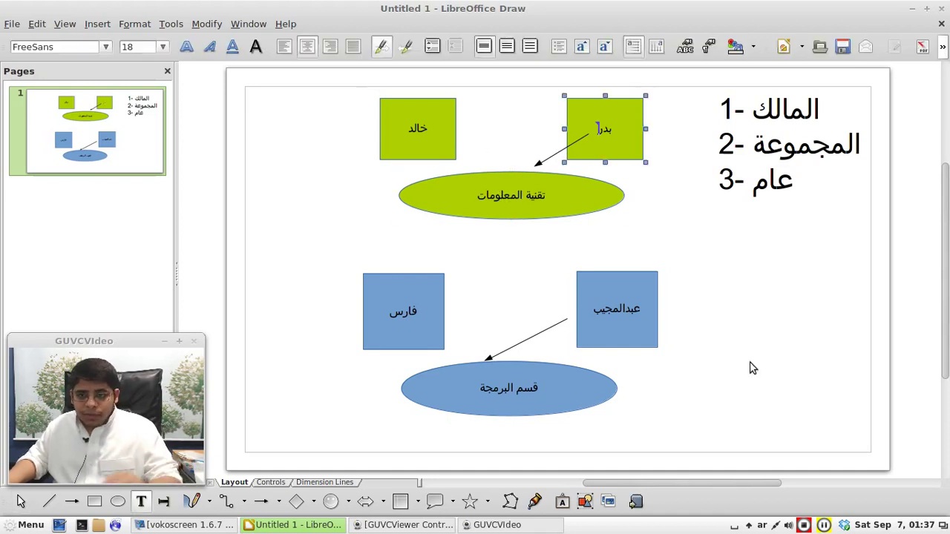
pyautogui.click(774, 176)
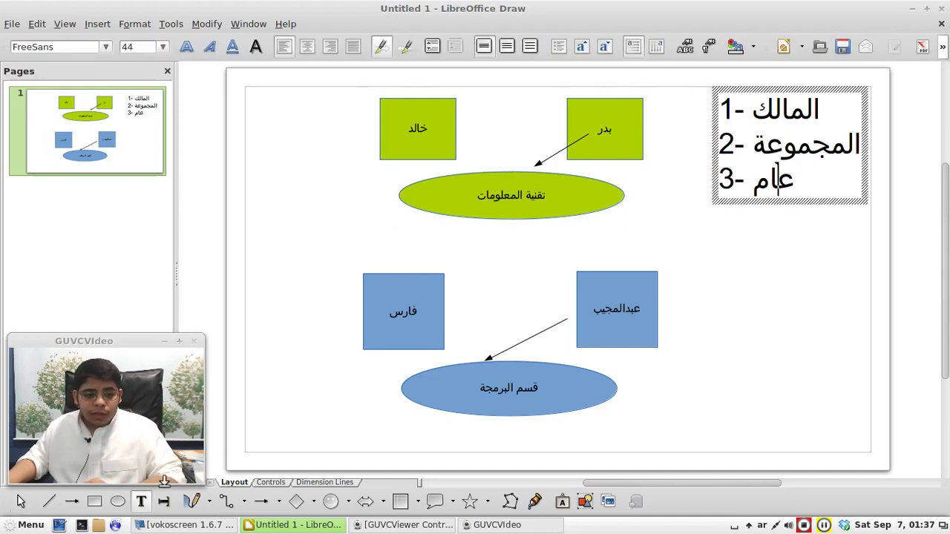
# Step: Draw a doorplate shape at the page's right and fill it pale yellow
pyautogui.click(452, 502)
pyautogui.click(472, 502)
pyautogui.click(487, 501)
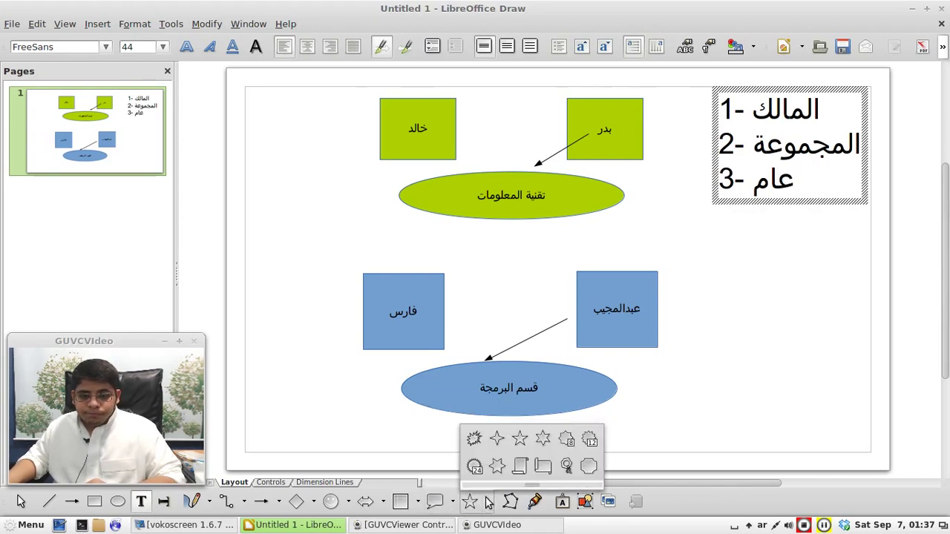
pyautogui.click(587, 465)
pyautogui.moveTo(723, 276)
pyautogui.mouseDown()
pyautogui.moveTo(829, 394)
pyautogui.moveTo(830, 383)
pyautogui.mouseUp()
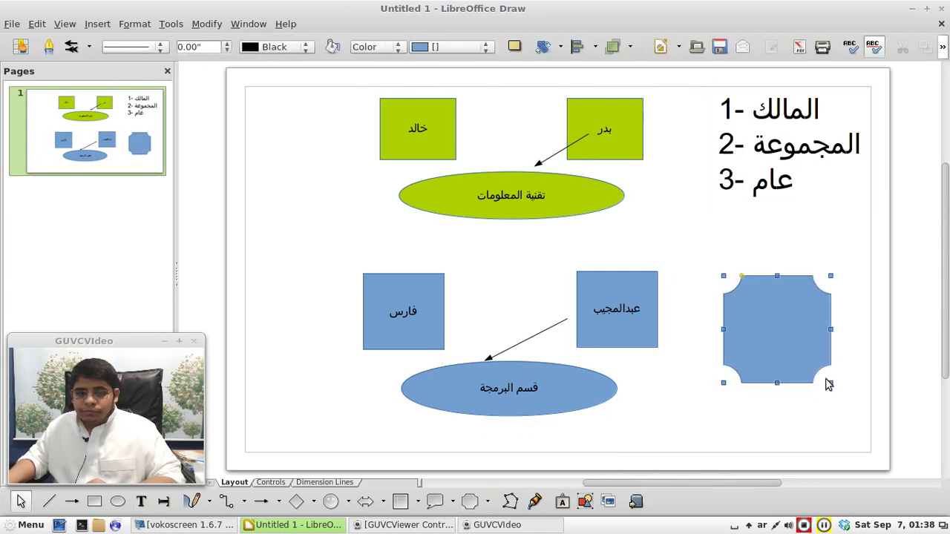
pyautogui.click(449, 46)
pyautogui.scroll(3, 439, 116)
pyautogui.click(445, 70)
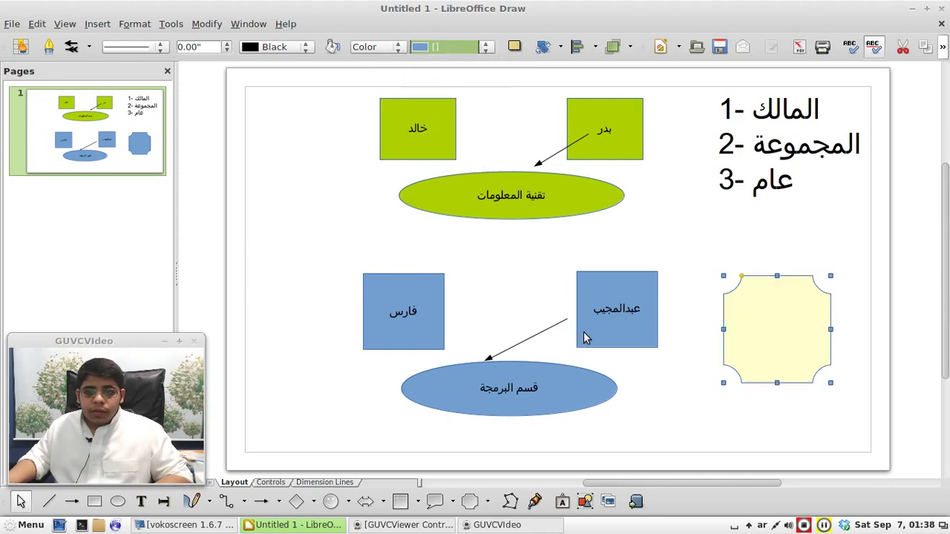
# Step: Label the yellow shape مجهول and move it up beneath the numbered list
pyautogui.write('مجهو')
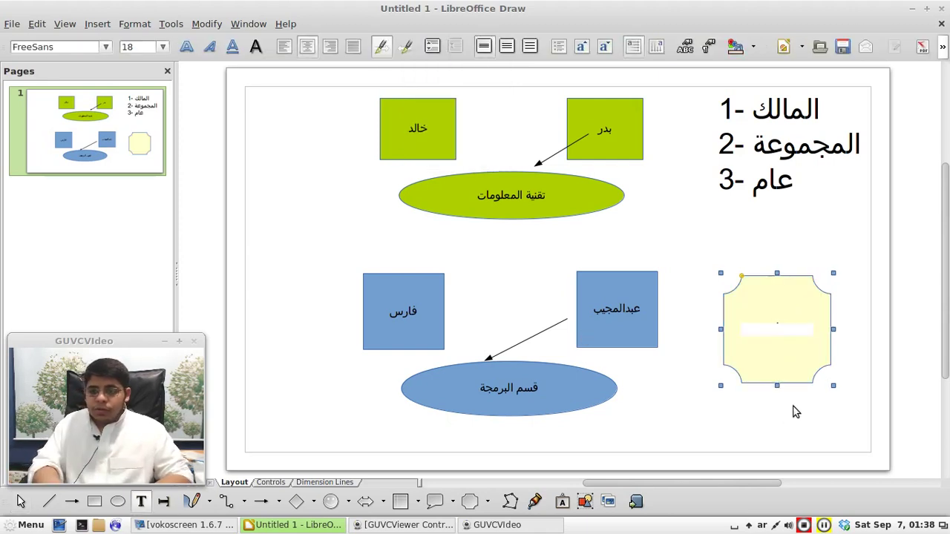
pyautogui.write('ل')
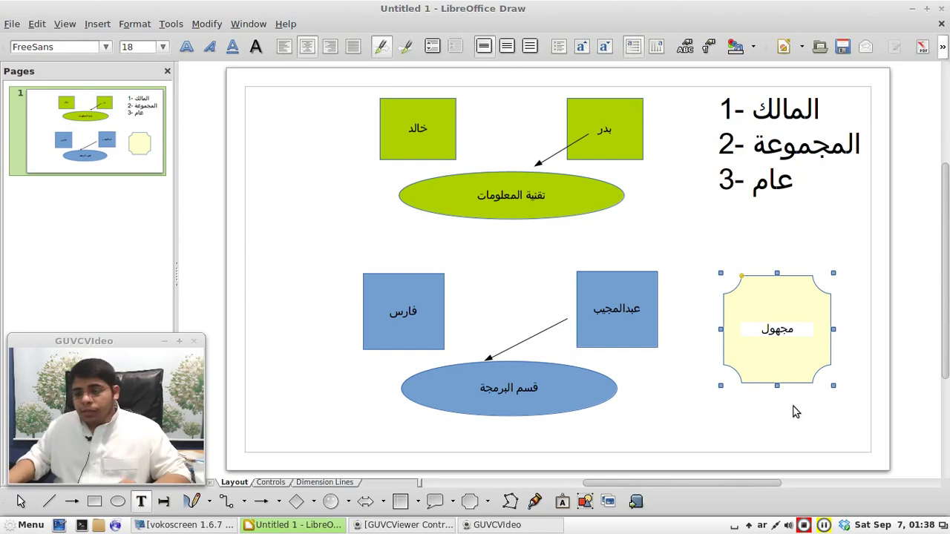
pyautogui.click(779, 227)
pyautogui.click(798, 265)
pyautogui.moveTo(798, 265); pyautogui.dragTo(798, 258)
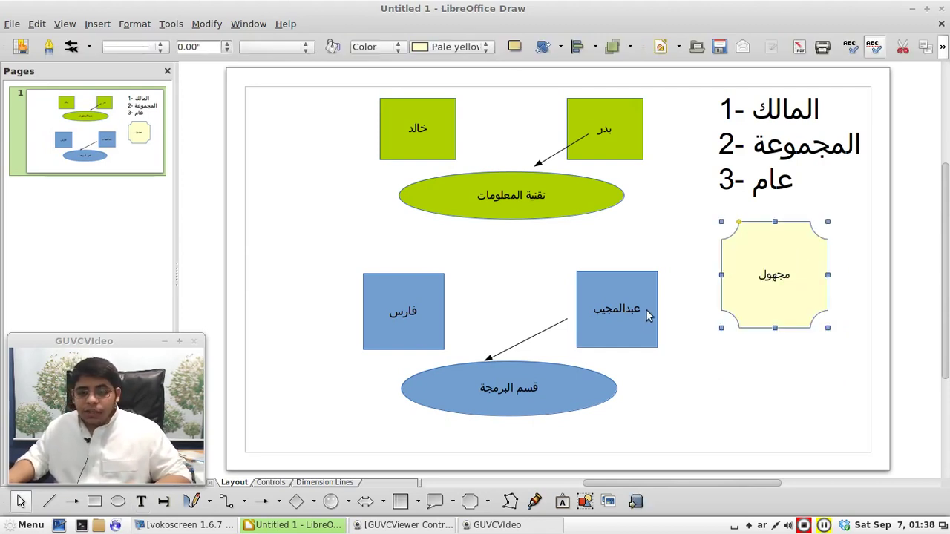
pyautogui.click(558, 386)
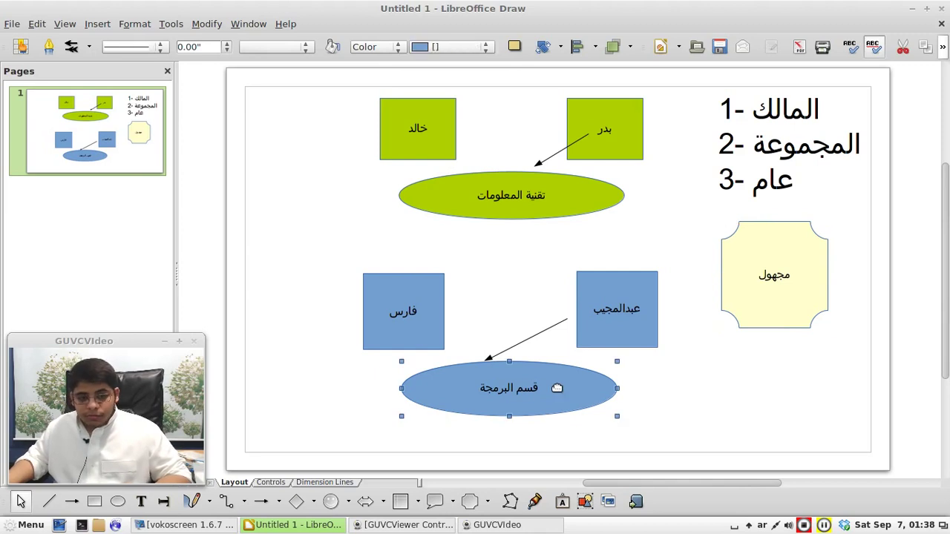
# Step: Connect مجهول with arrows to the green تقنية المعلومات and blue قسم البرمجة ellipses
pyautogui.click(261, 502)
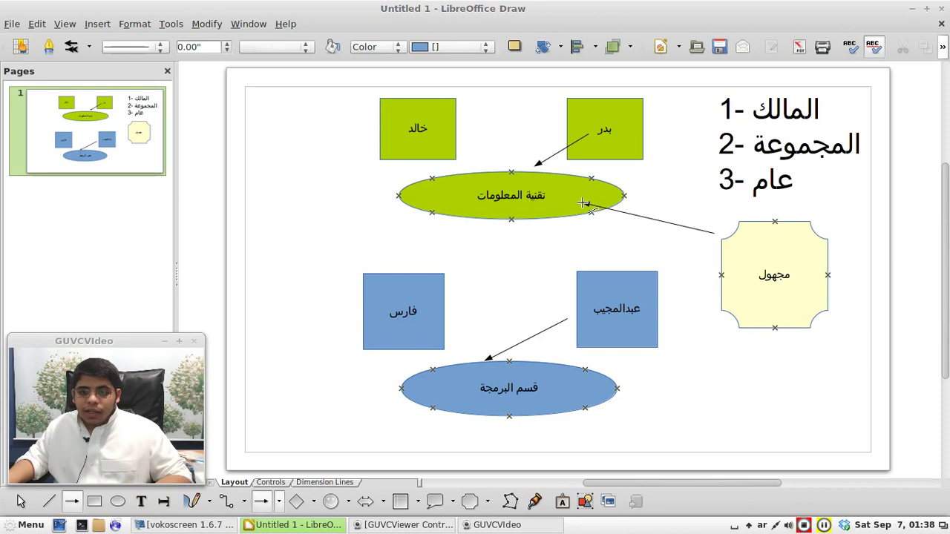
pyautogui.moveTo(615, 211); pyautogui.dragTo(614, 213)
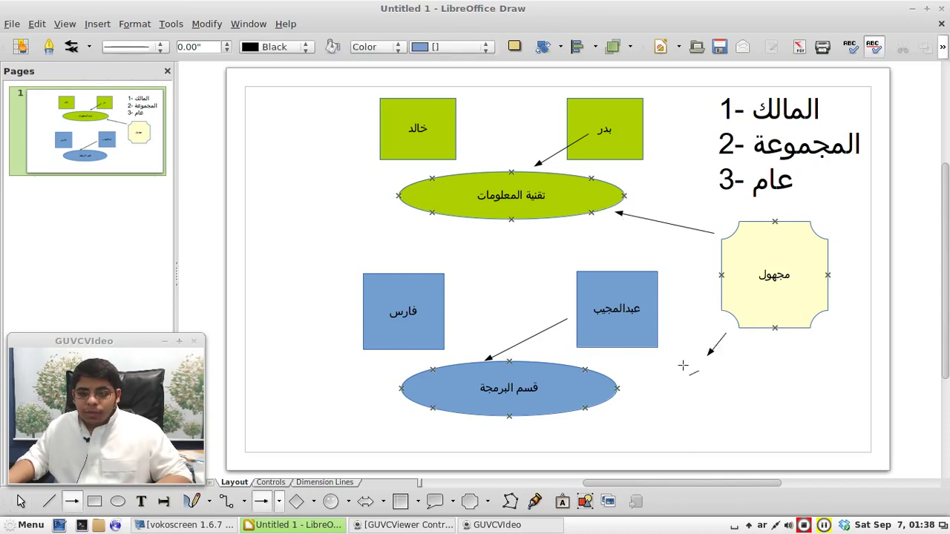
pyautogui.moveTo(629, 390); pyautogui.dragTo(630, 390)
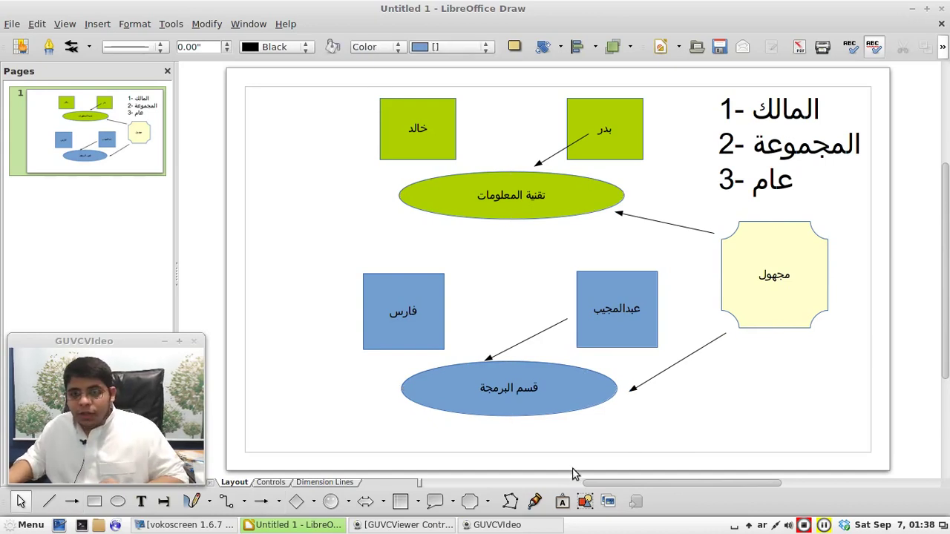
pyautogui.click(759, 171)
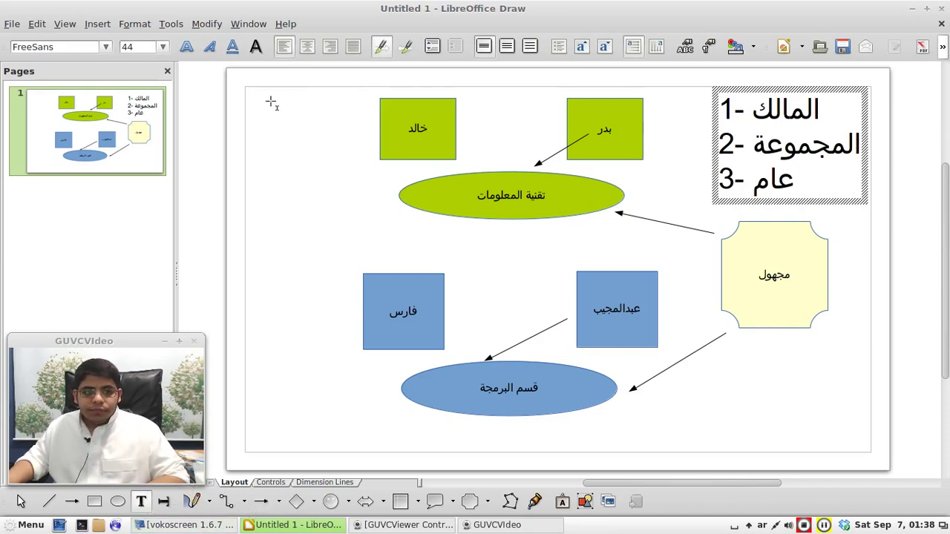
# Step: Create a 48-pt text box reading قراءة and move it to the page's top-left corner
pyautogui.moveTo(271, 101); pyautogui.dragTo(347, 183)
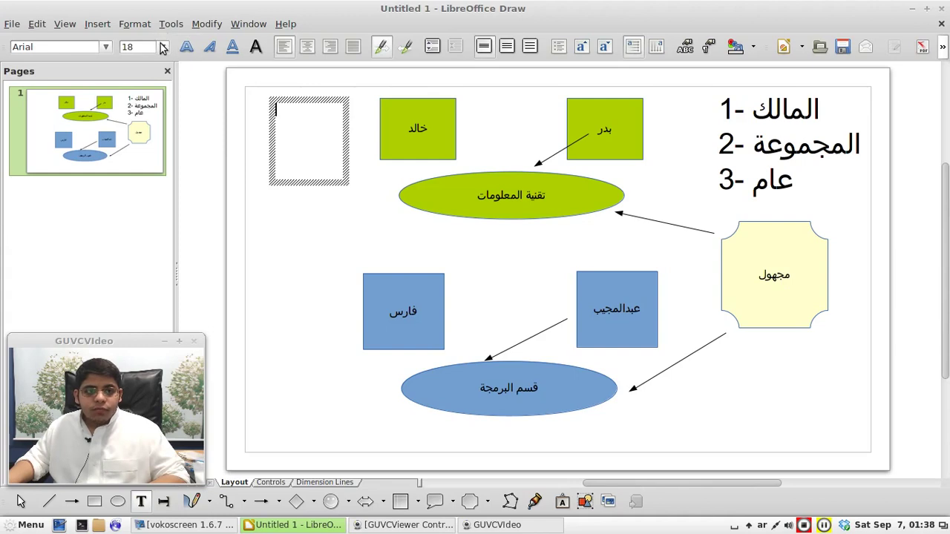
pyautogui.click(164, 47)
pyautogui.click(143, 171)
pyautogui.click(304, 136)
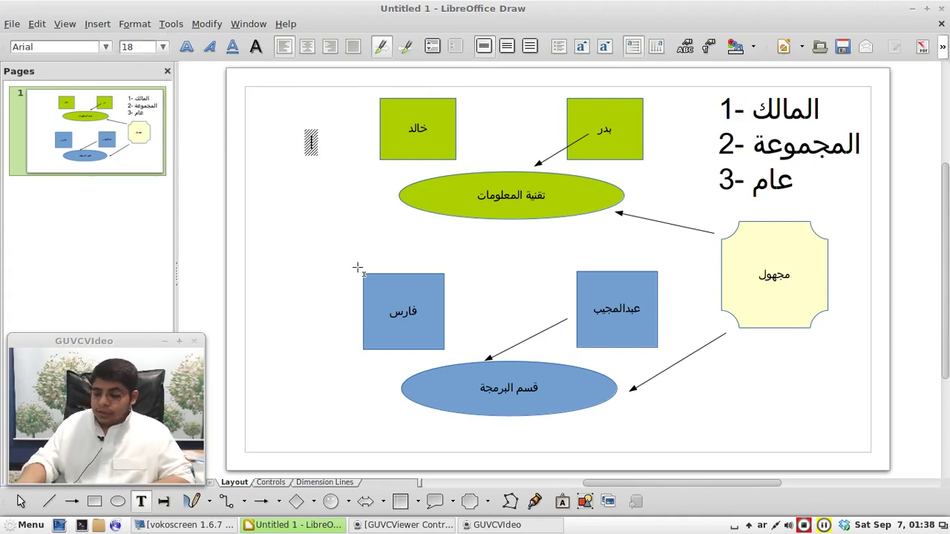
pyautogui.write('قراءة -')
pyautogui.hotkey('ctrl', 'a')
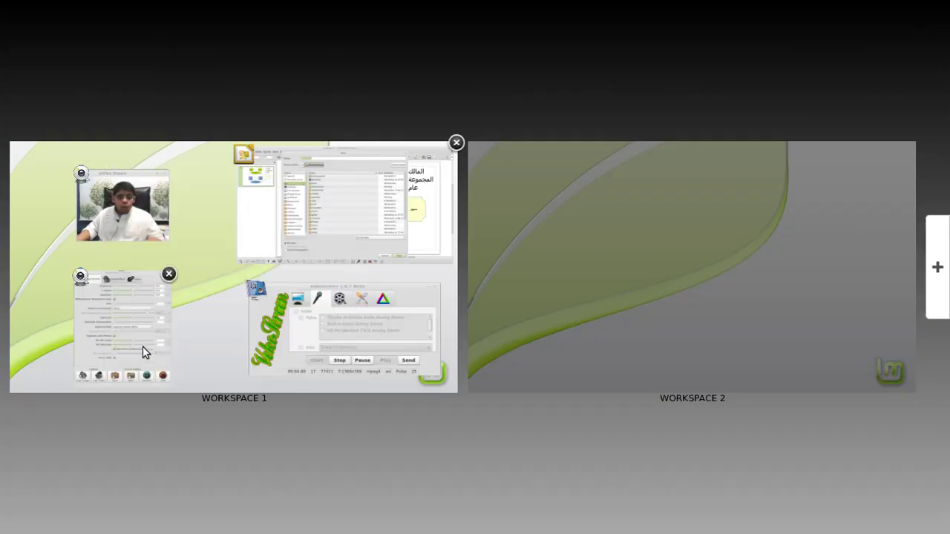
pyautogui.click(405, 236)
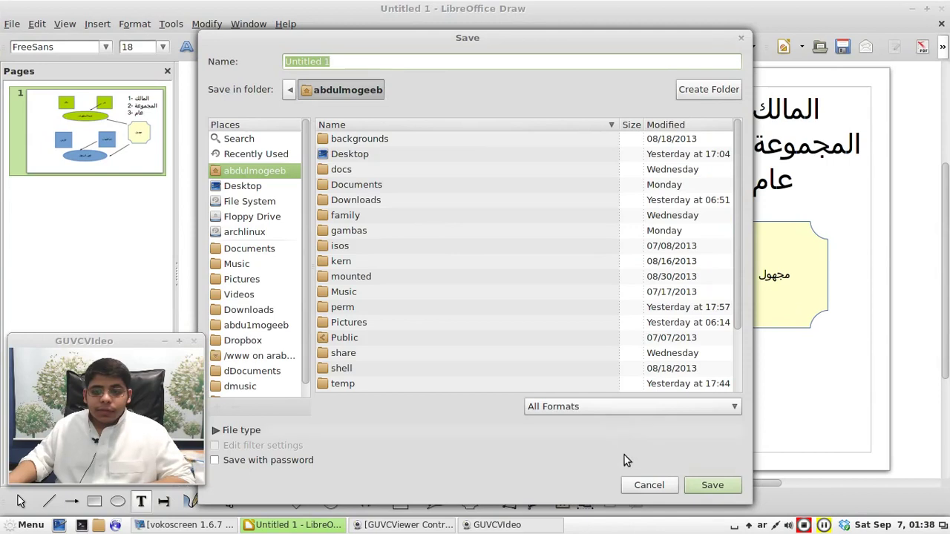
pyautogui.click(637, 483)
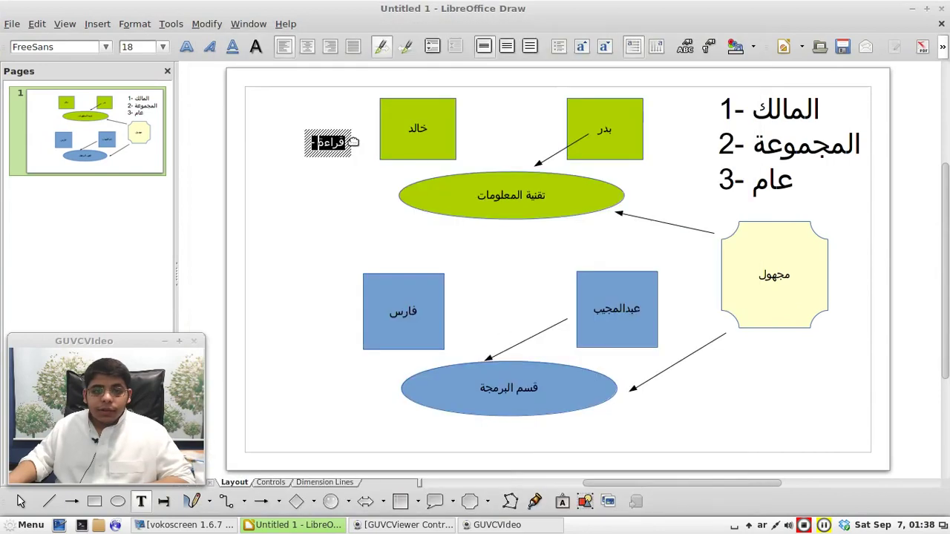
pyautogui.click(162, 47)
pyautogui.scroll(-3, 137, 168)
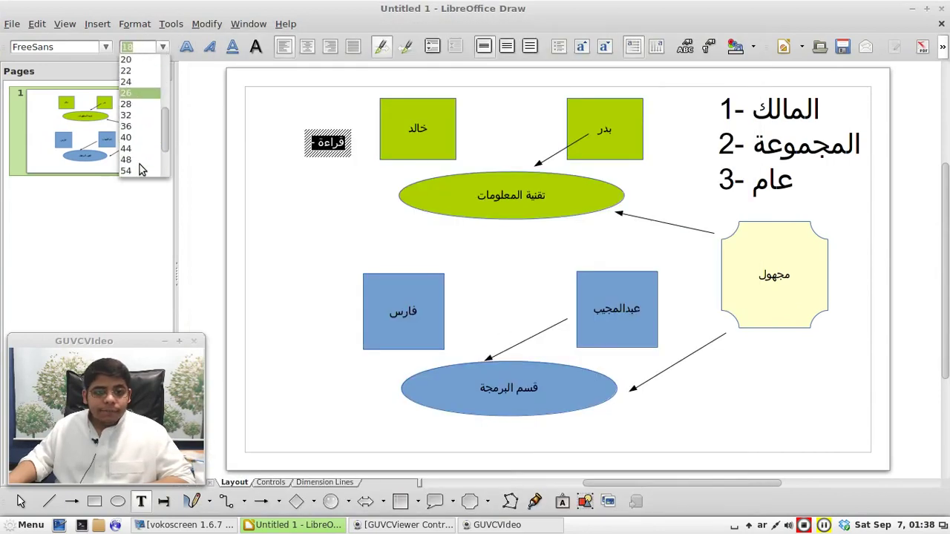
pyautogui.click(139, 157)
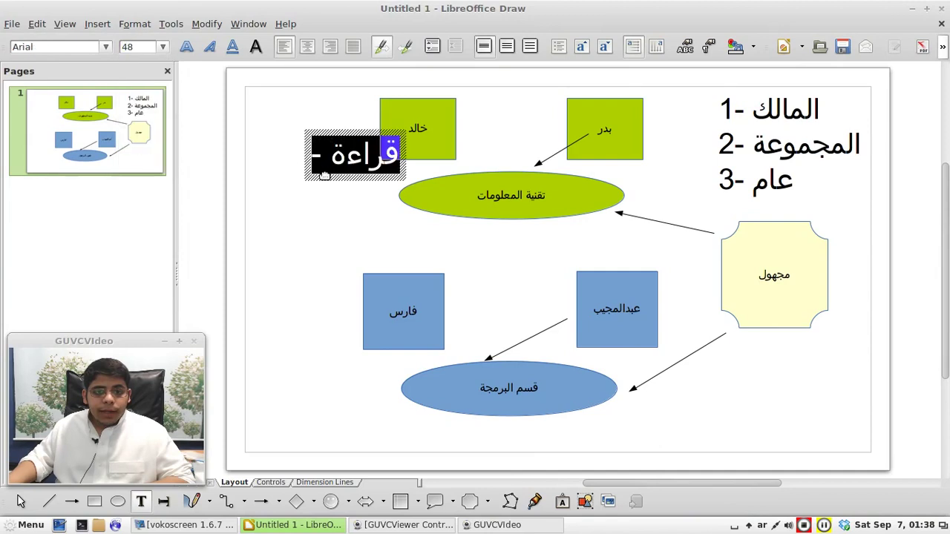
pyautogui.moveTo(325, 176); pyautogui.dragTo(284, 139)
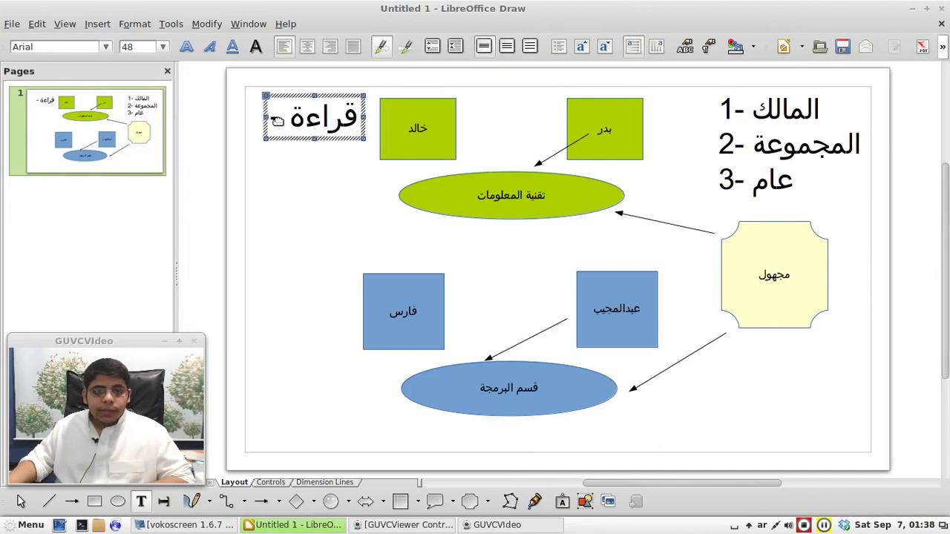
# Step: Rewrite the corner box as three lines: قراءة, كتابة, تنفيذ, nudged into the corner
pyautogui.doubleClick(317, 117)
pyautogui.hotkey('ctrl', 'a')
pyautogui.write('ي')
pyautogui.press('BackSpace')
pyautogui.write('قراءة')
pyautogui.press('Return')
pyautogui.write('كتابة')
pyautogui.press('Return')
pyautogui.write('تنفيذ')
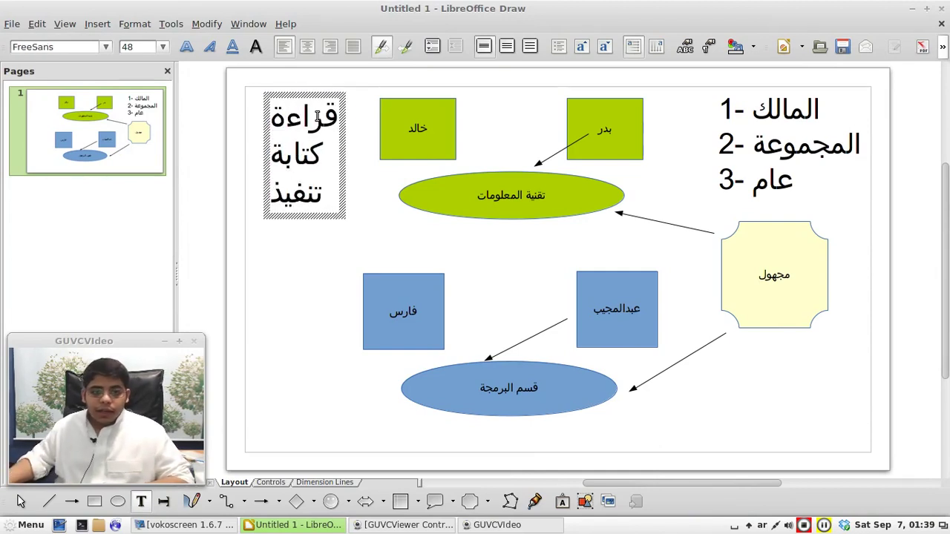
pyautogui.moveTo(343, 172); pyautogui.dragTo(324, 169)
pyautogui.click(354, 173)
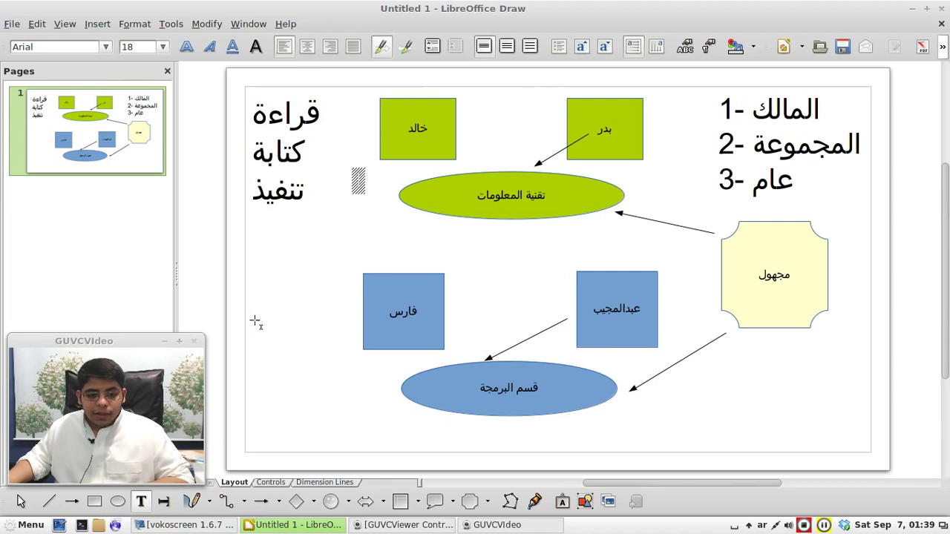
# Step: Append the value 4 to the قراءة line and 2 to the كتابة line
pyautogui.click(314, 113)
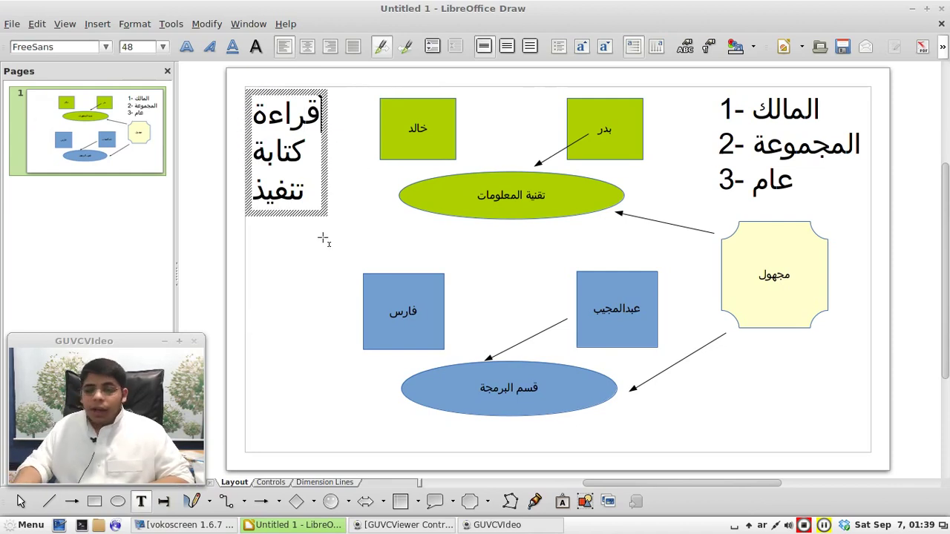
pyautogui.write('4')
pyautogui.press('Down')
pyautogui.press('Right')
pyautogui.press('Left')
pyautogui.press('Left')
pyautogui.press('Up')
pyautogui.write('2')
# Step: Append the value 1 to the تنفيذ line and finish editing the values block
pyautogui.press('Home')
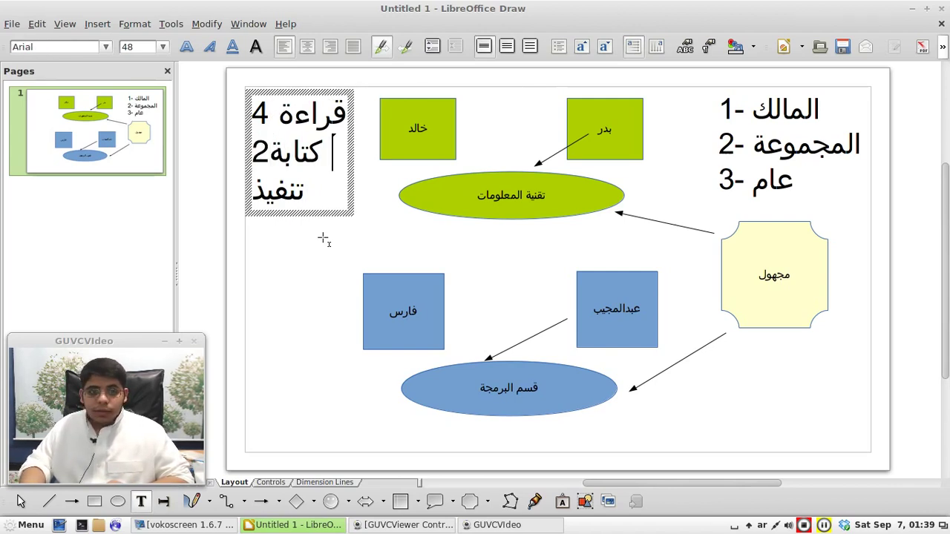
pyautogui.press('Right')
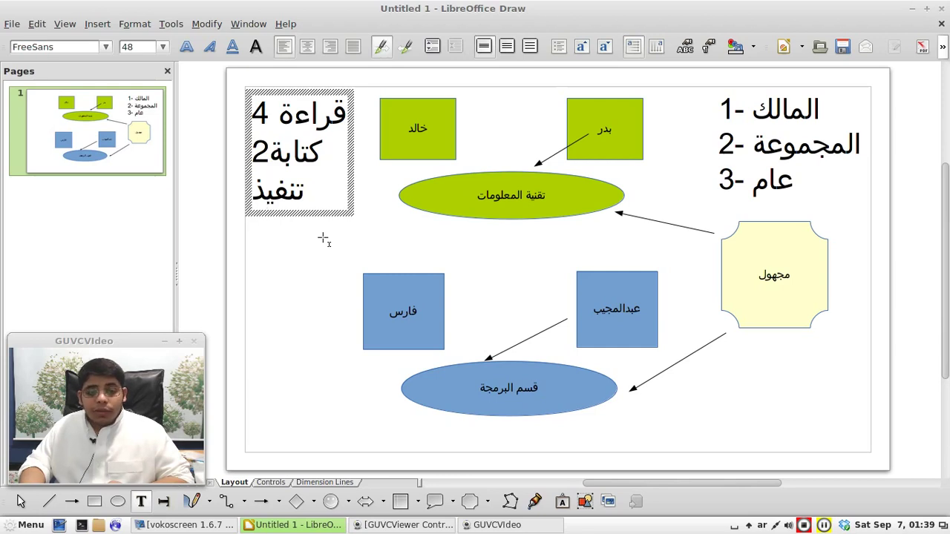
pyautogui.write('1')
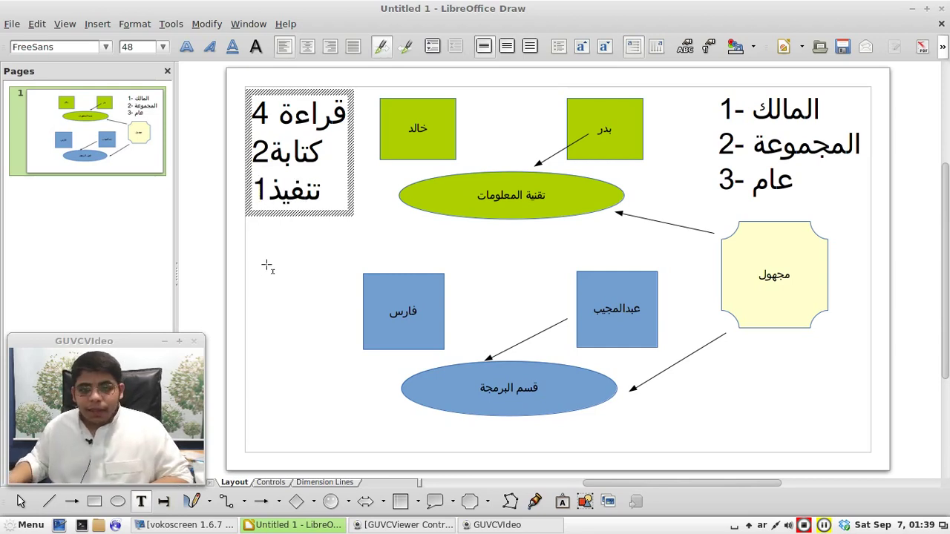
pyautogui.click(267, 266)
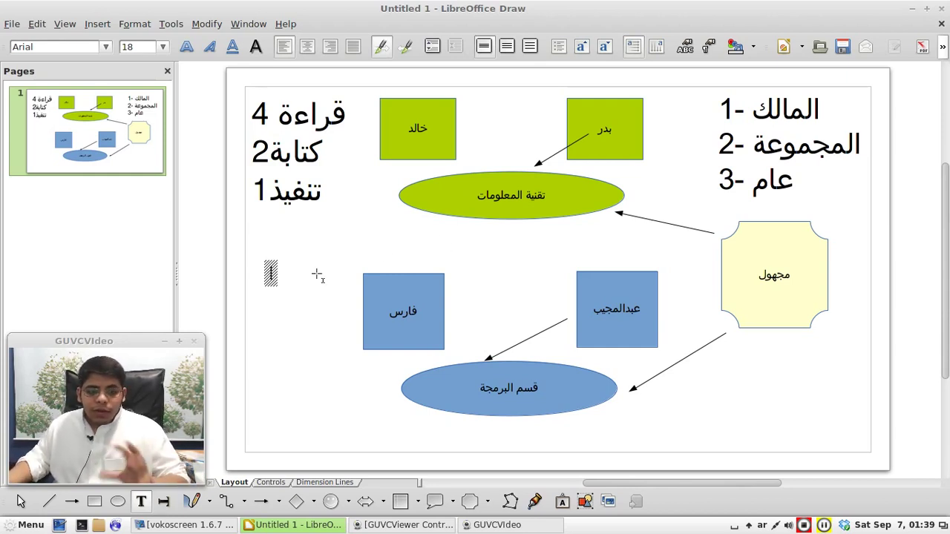
pyautogui.click(188, 225)
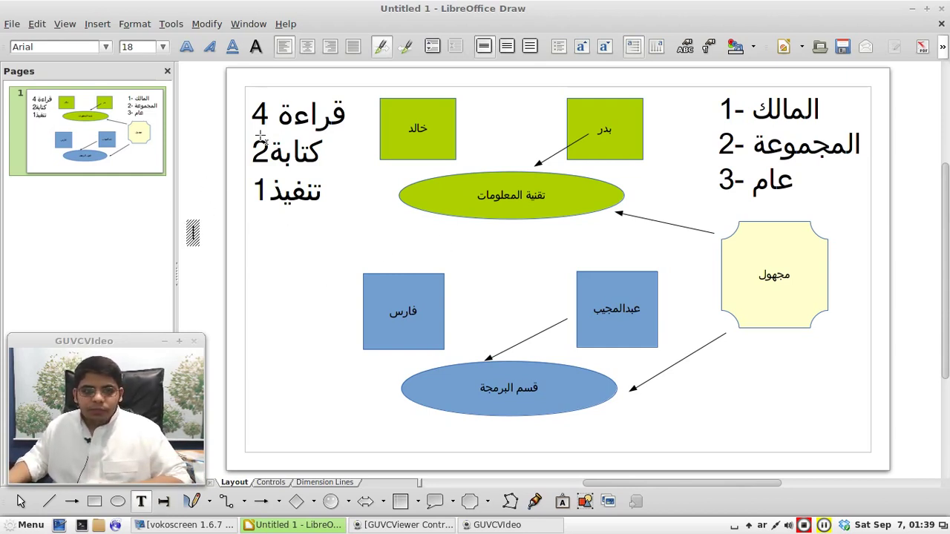
pyautogui.click(613, 119)
pyautogui.click(591, 111)
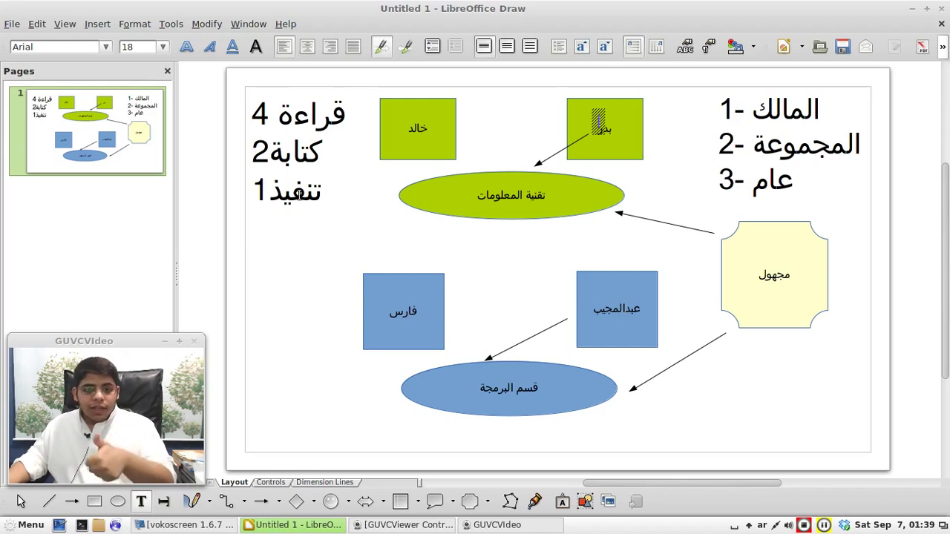
pyautogui.tripleClick(775, 109)
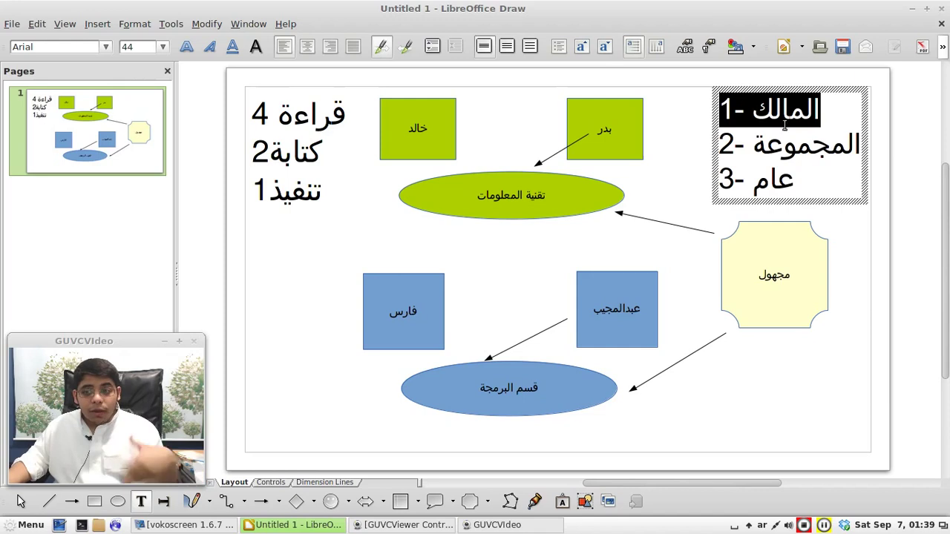
pyautogui.tripleClick(788, 147)
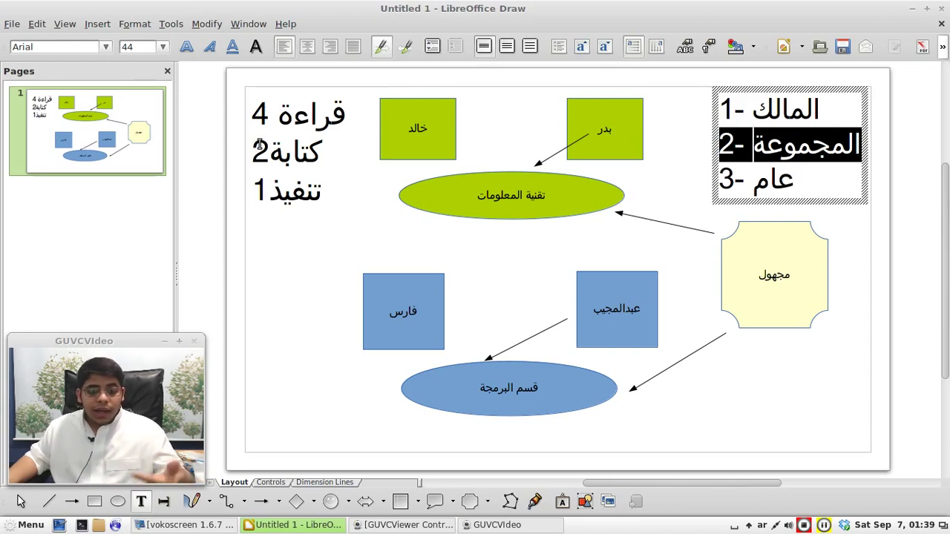
pyautogui.tripleClick(761, 186)
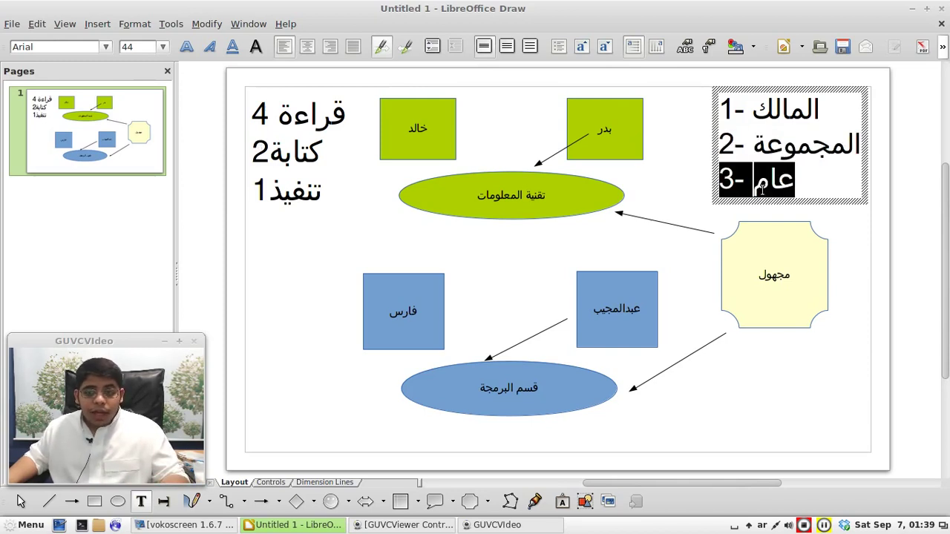
pyautogui.click(297, 133)
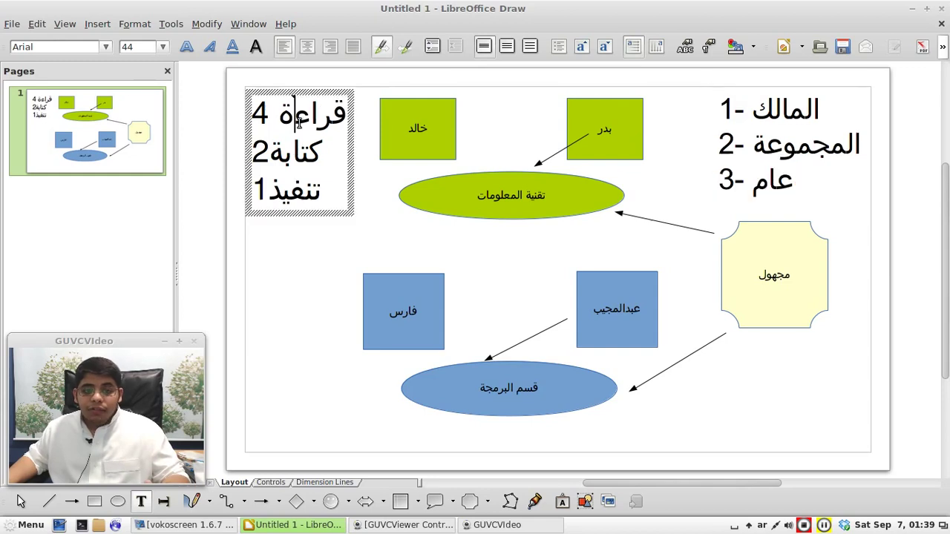
pyautogui.tripleClick(298, 126)
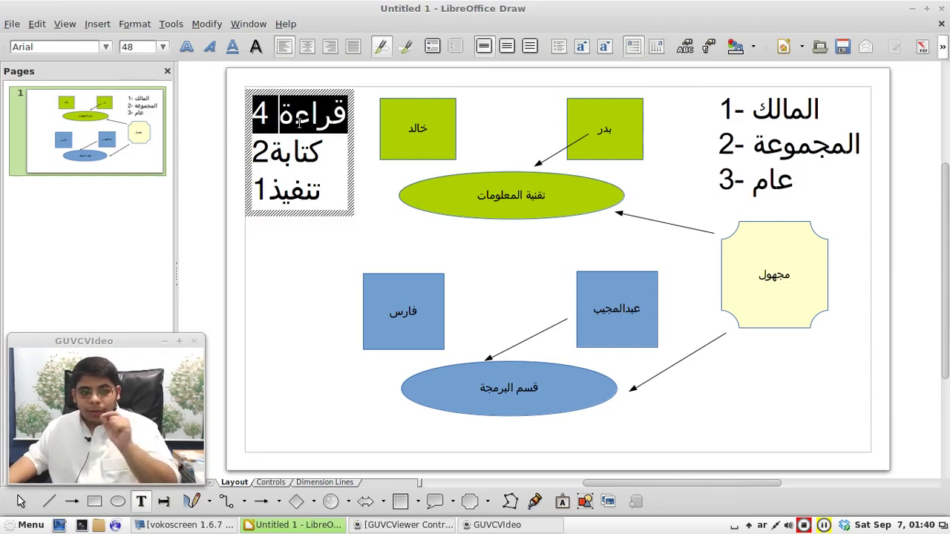
pyautogui.click(369, 214)
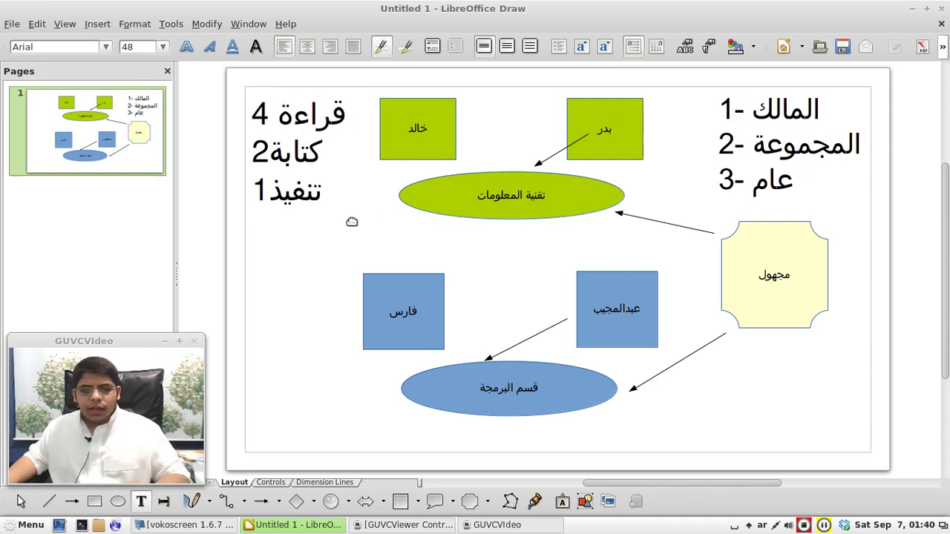
pyautogui.click(353, 211)
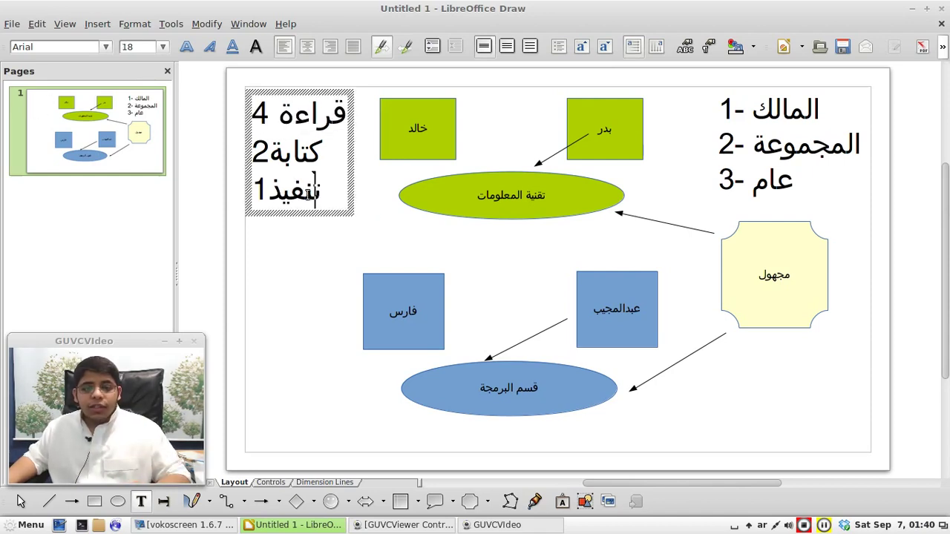
pyautogui.click(354, 227)
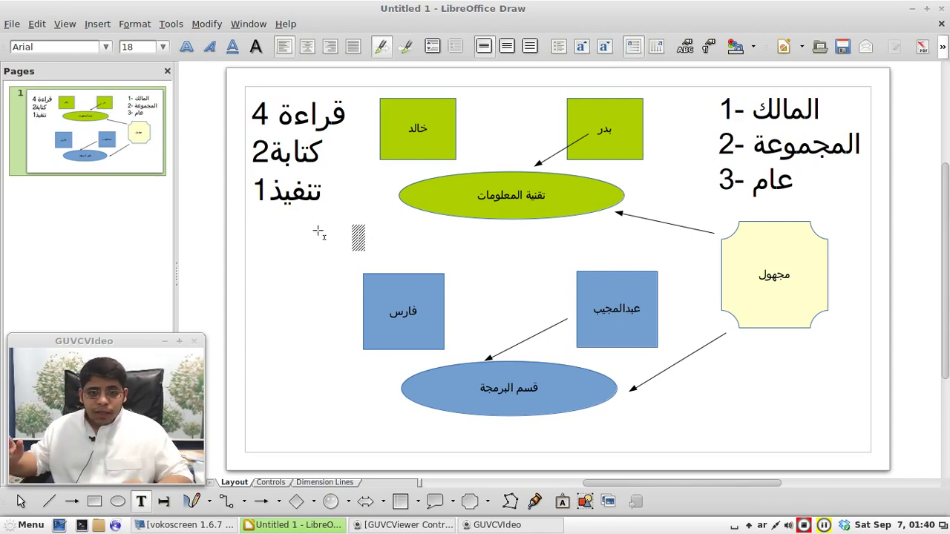
# Step: Type the number 764 and set its font size to 66 pt
pyautogui.write('7')
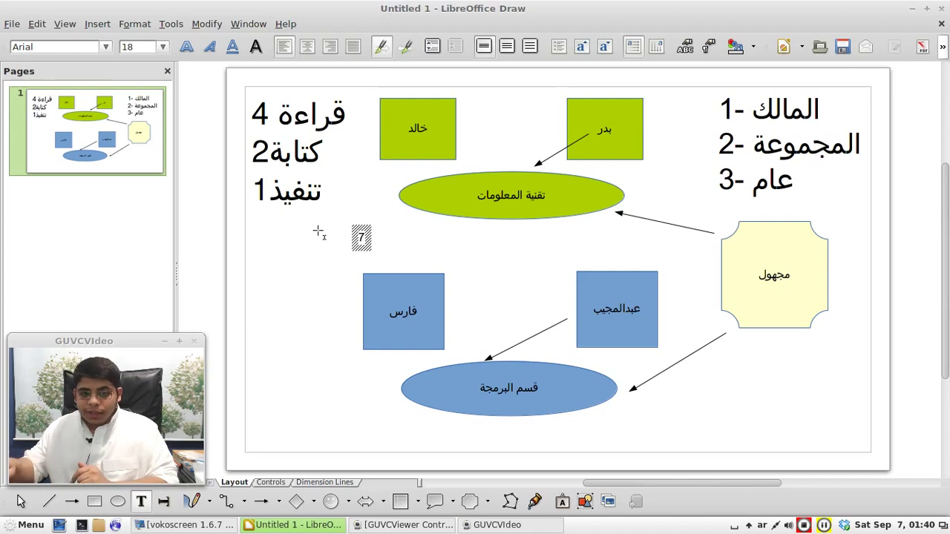
pyautogui.write('6')
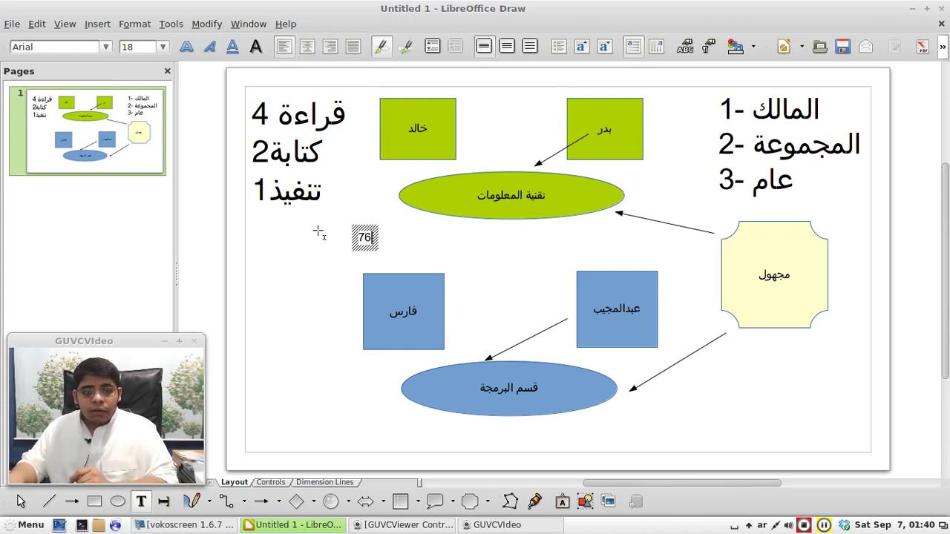
pyautogui.write('4')
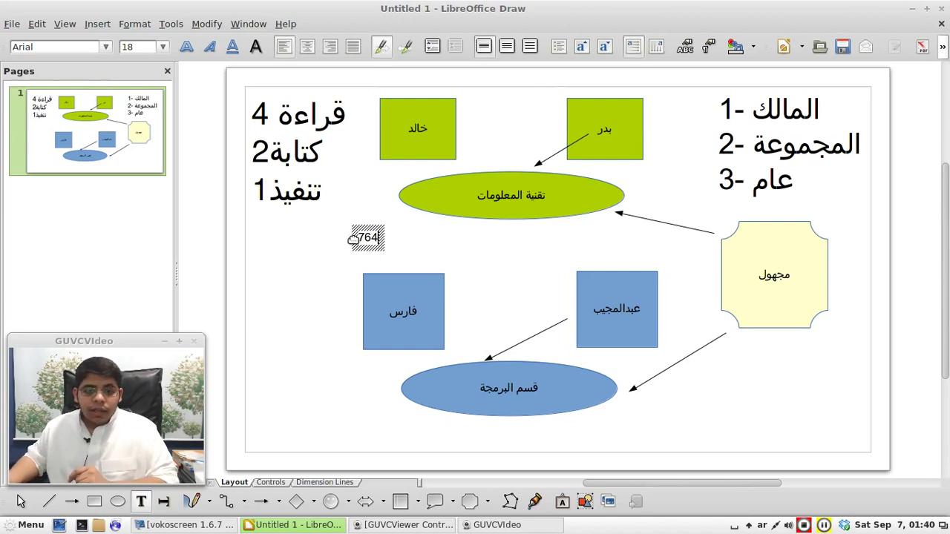
pyautogui.doubleClick(364, 238)
pyautogui.click(162, 47)
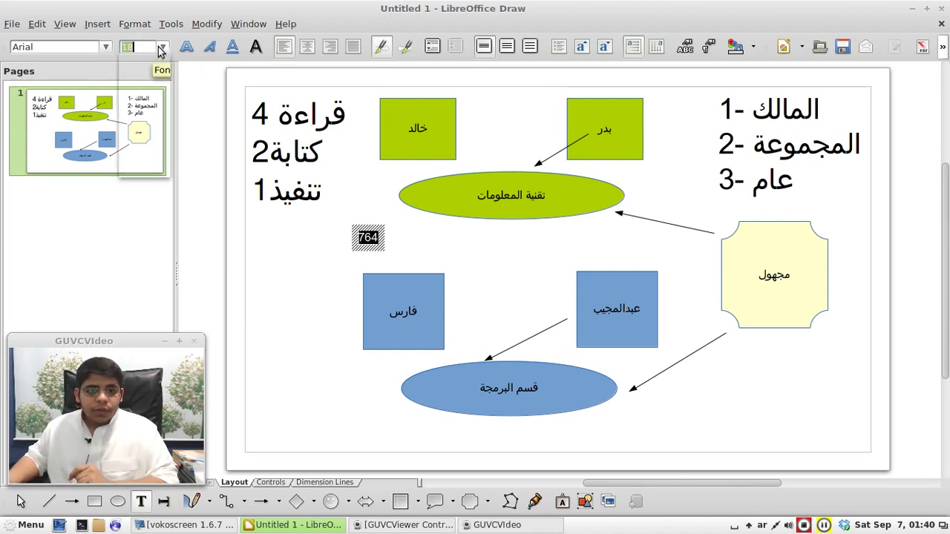
pyautogui.scroll(-3, 141, 126)
pyautogui.click(145, 167)
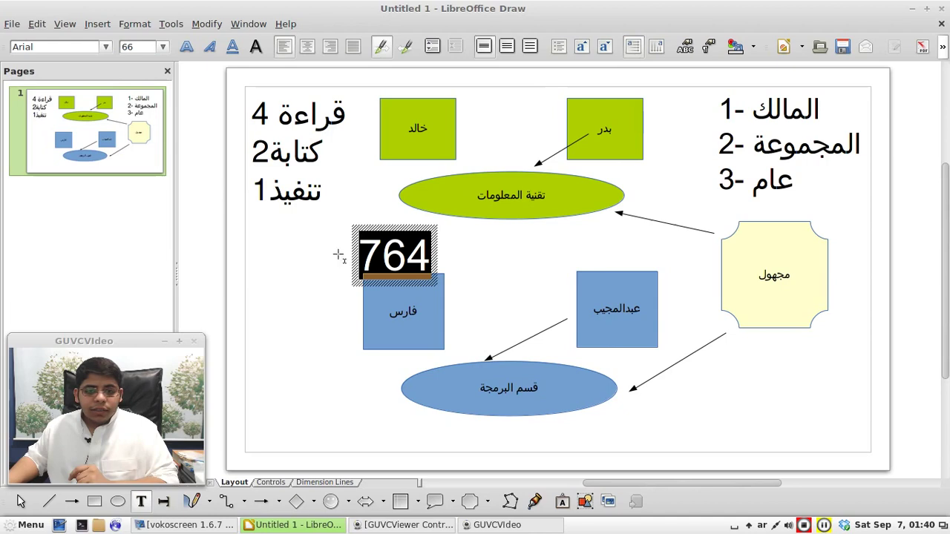
# Step: Move the 764 number to the left, just below the تنفيذ value
pyautogui.moveTo(354, 253)
pyautogui.mouseDown()
pyautogui.moveTo(265, 241)
pyautogui.moveTo(310, 239)
pyautogui.mouseUp()
pyautogui.click(292, 243)
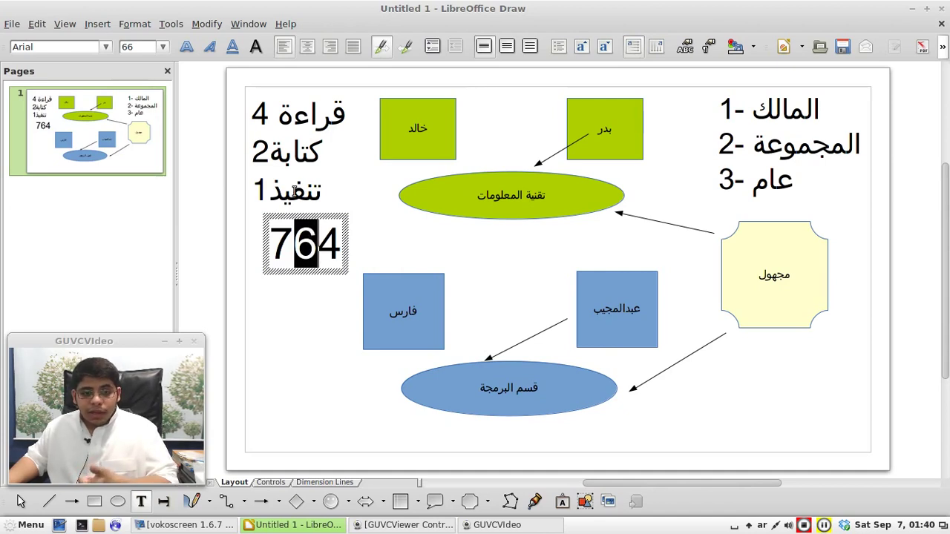
pyautogui.moveTo(321, 247); pyautogui.dragTo(339, 237)
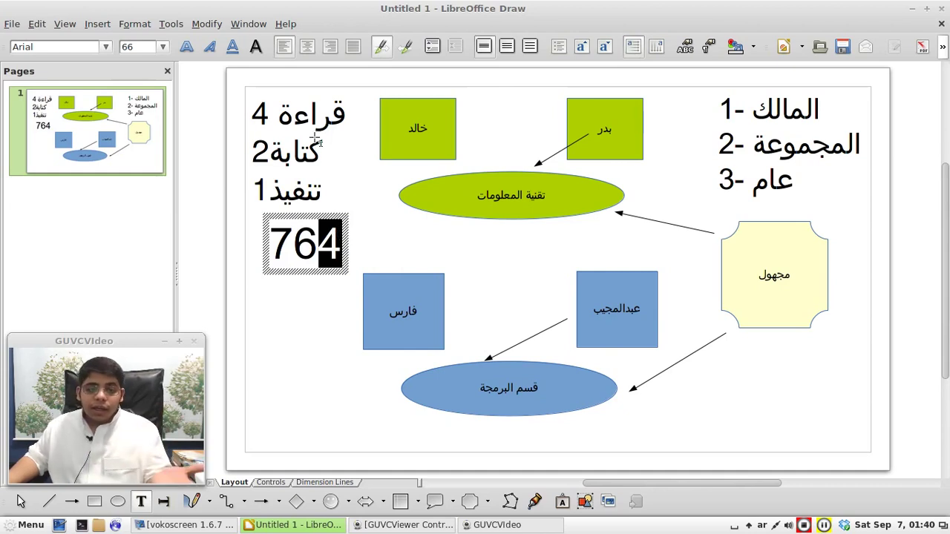
pyautogui.click(768, 273)
pyautogui.click(551, 397)
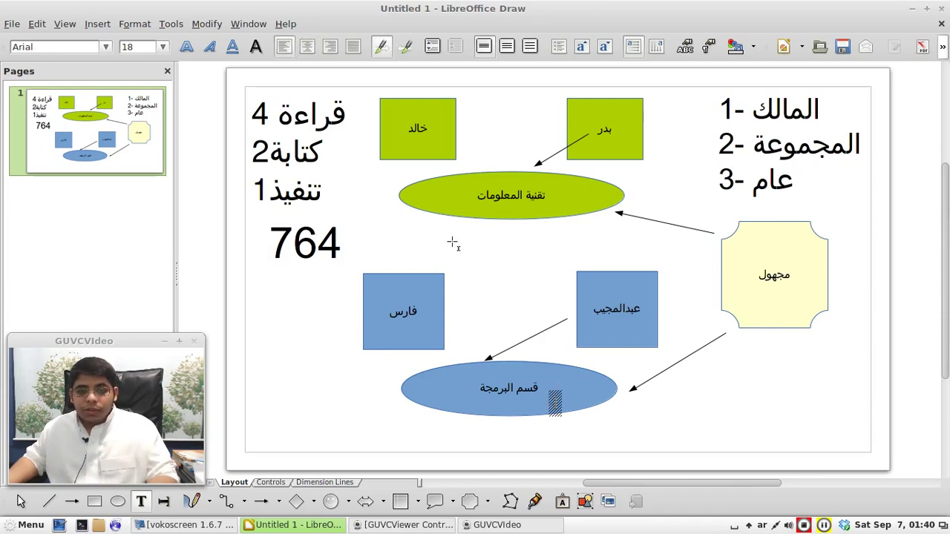
pyautogui.click(320, 246)
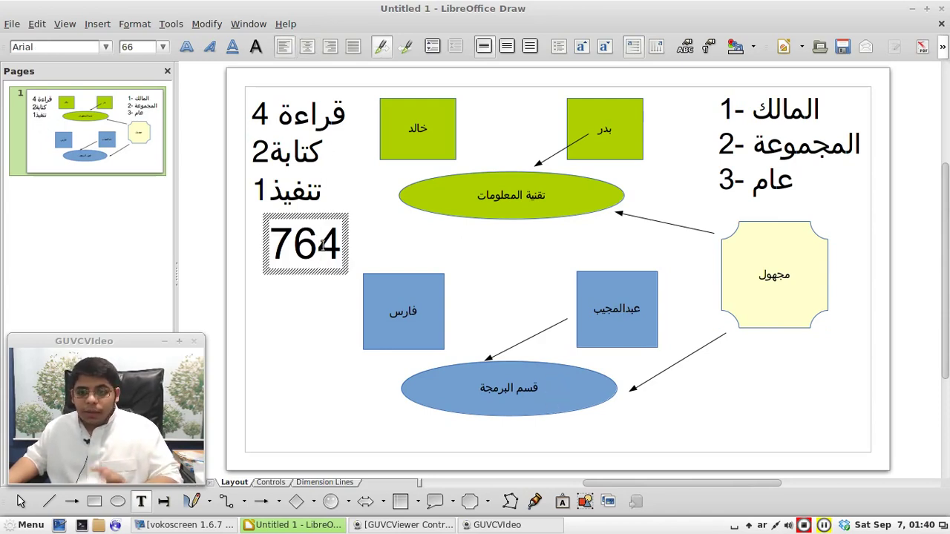
pyautogui.click(638, 124)
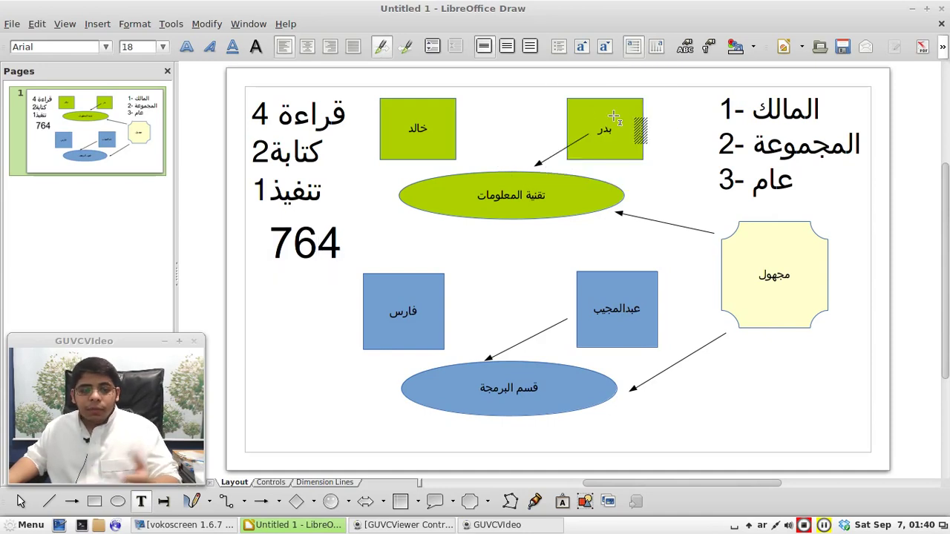
# Step: Draw a line ending in an arrow from the بدر box toward the قسم البرمجة ellipse
pyautogui.click(20, 502)
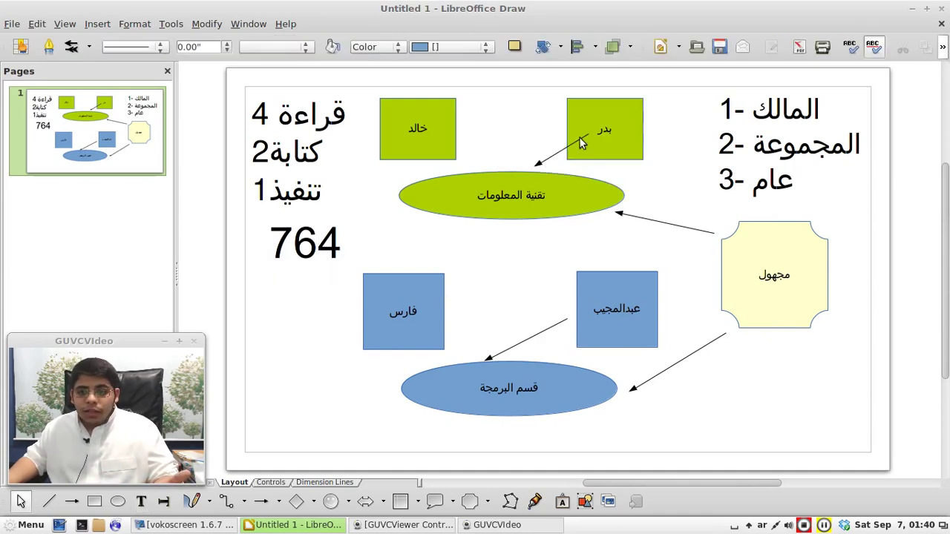
pyautogui.click(525, 412)
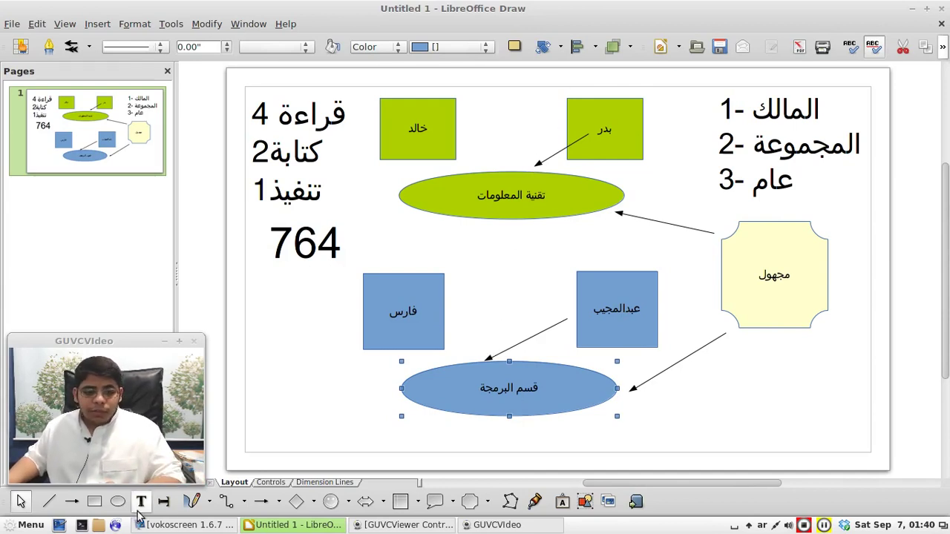
pyautogui.click(278, 501)
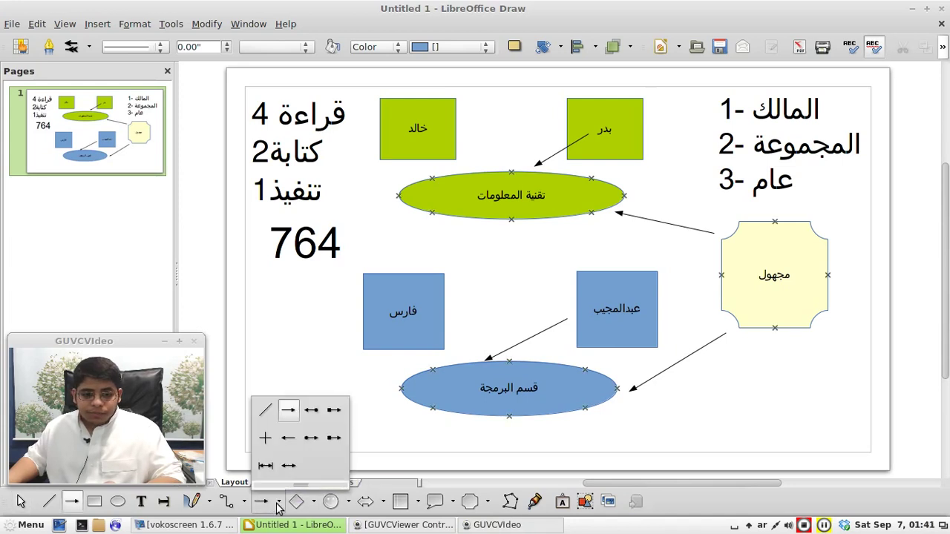
pyautogui.click(311, 411)
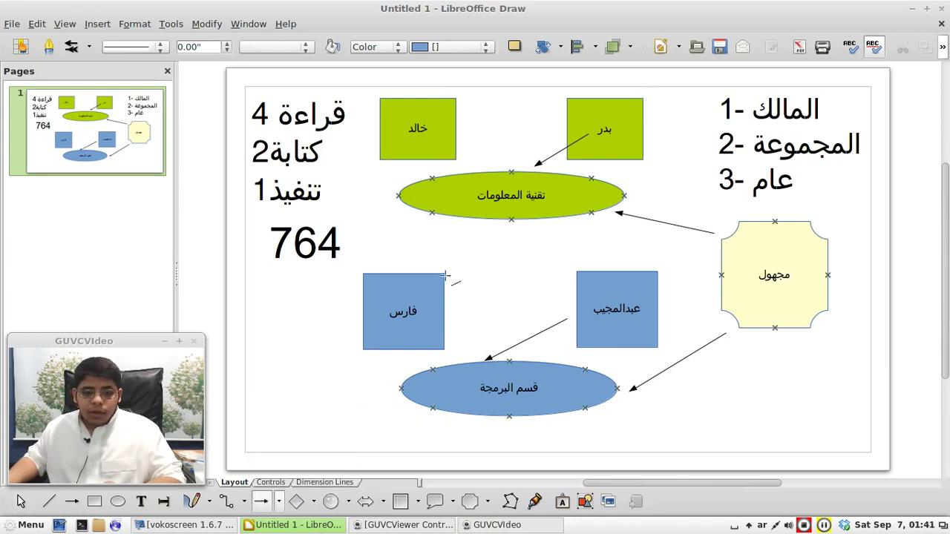
pyautogui.moveTo(570, 165); pyautogui.dragTo(471, 355)
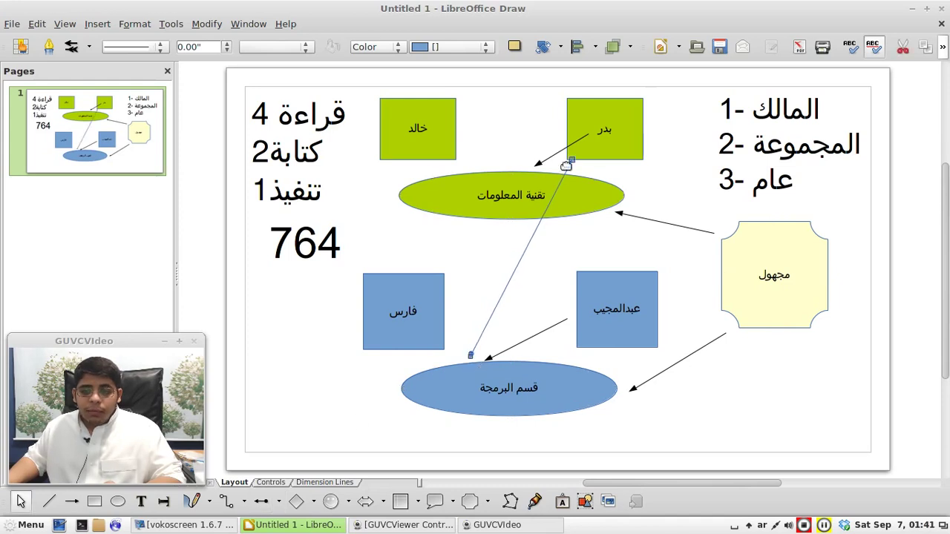
# Step: Adjust the arrow's ends so it attaches to the قسم البرمجة ellipse, then select 764's last digit
pyautogui.moveTo(573, 164)
pyautogui.mouseDown()
pyautogui.moveTo(541, 303)
pyautogui.moveTo(588, 162)
pyautogui.mouseUp()
pyautogui.moveTo(542, 305); pyautogui.dragTo(463, 359)
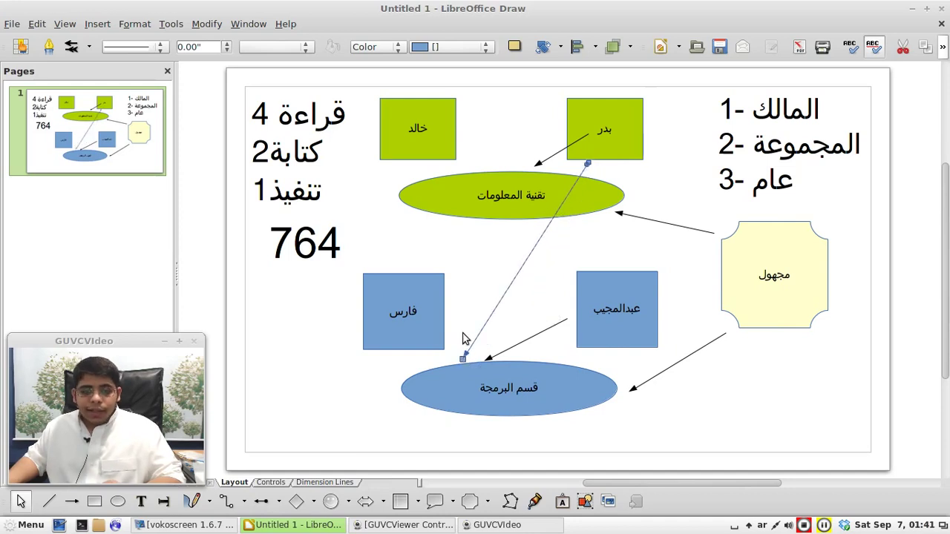
pyautogui.moveTo(319, 242); pyautogui.dragTo(333, 242)
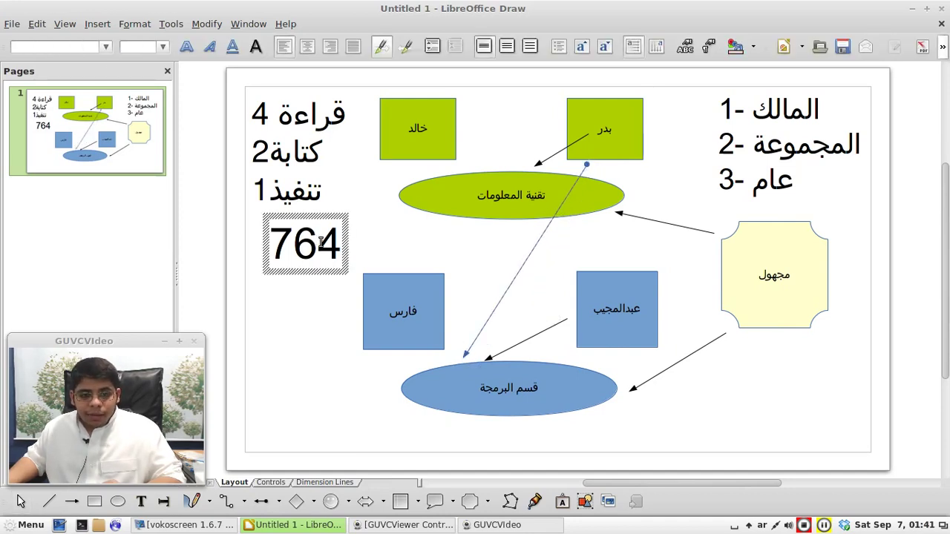
pyautogui.click(496, 287)
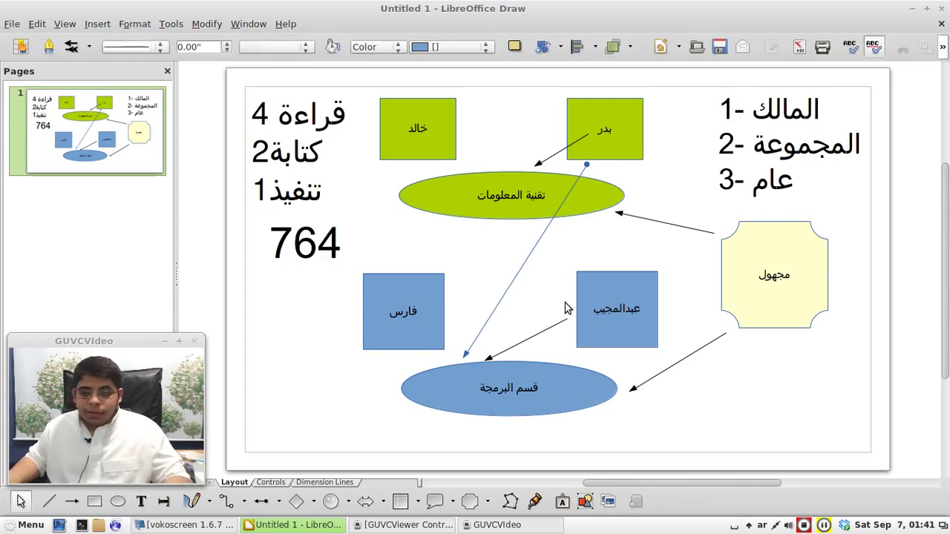
# Step: Draw an arrow between the عبدالمجيب box and the green تقنية المعلومات ellipse, reattaching its tail
pyautogui.click(260, 502)
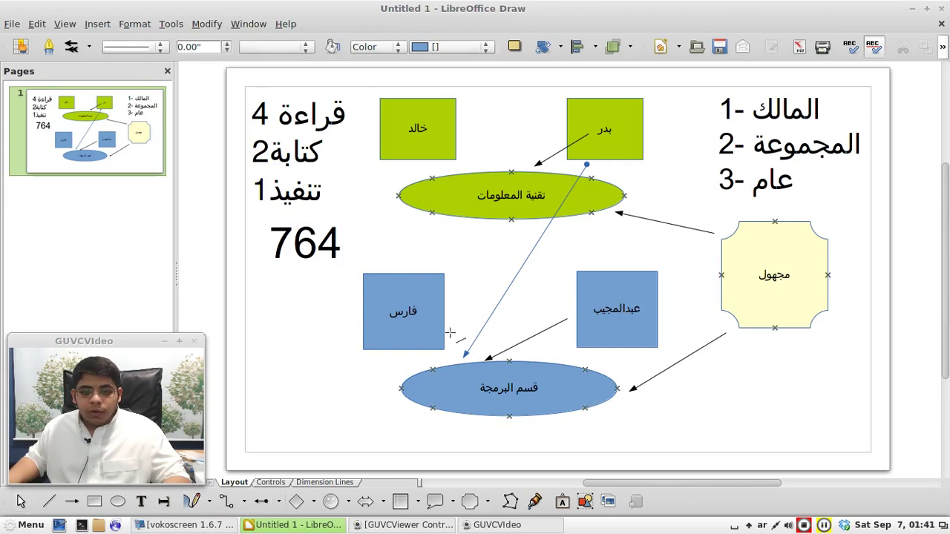
pyautogui.moveTo(569, 302)
pyautogui.mouseDown()
pyautogui.moveTo(544, 323)
pyautogui.moveTo(510, 224)
pyautogui.mouseUp()
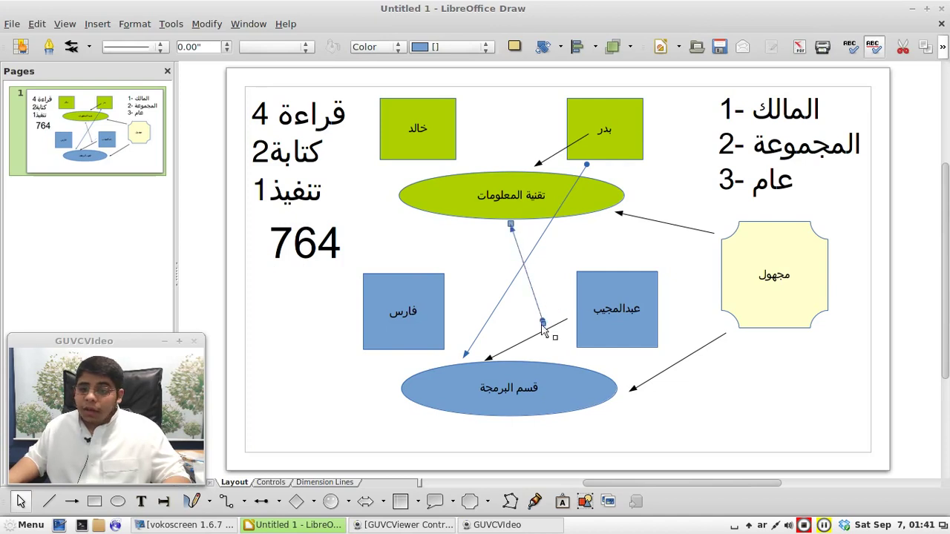
pyautogui.moveTo(544, 325); pyautogui.dragTo(565, 302)
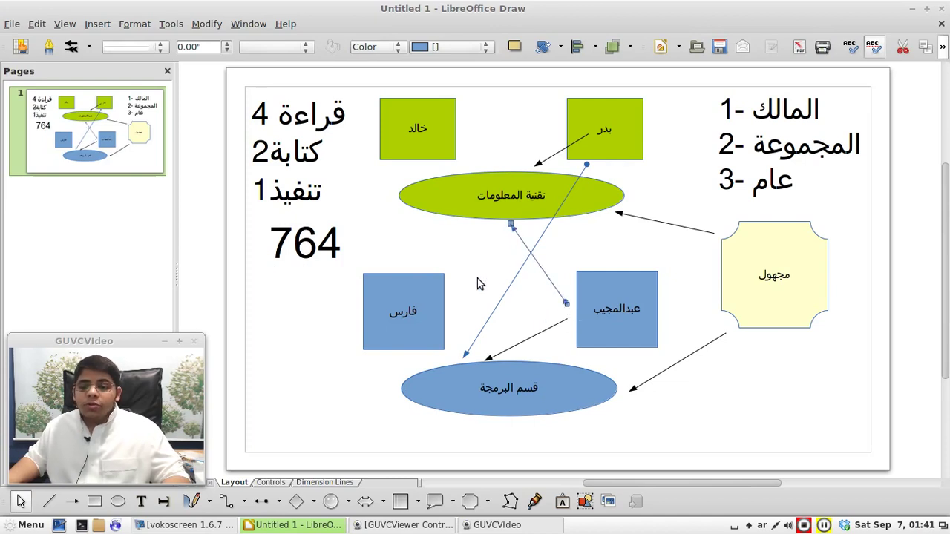
pyautogui.click(478, 278)
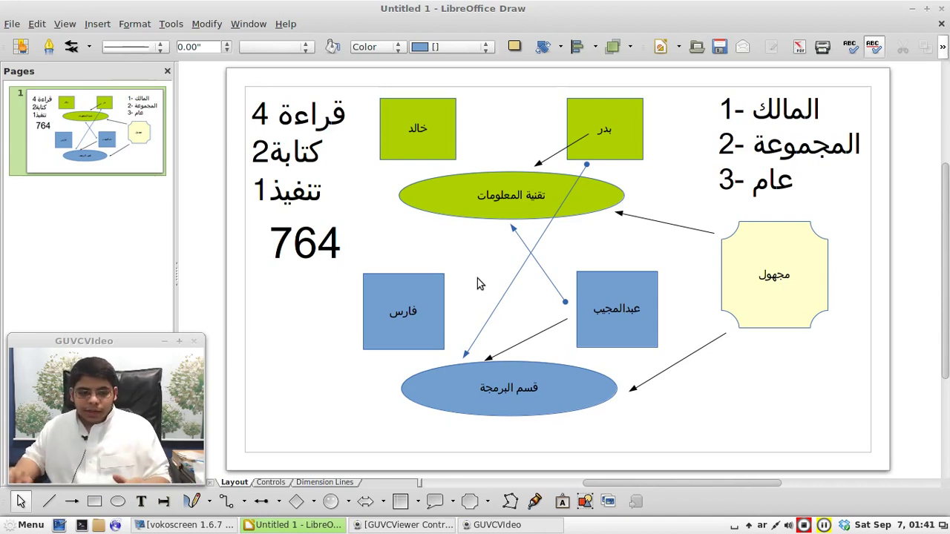
pyautogui.click(775, 274)
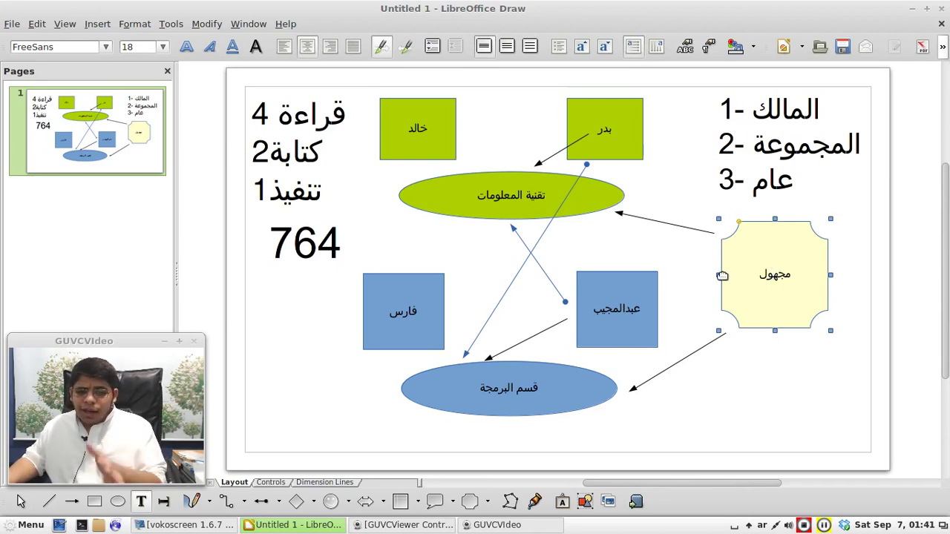
pyautogui.click(702, 277)
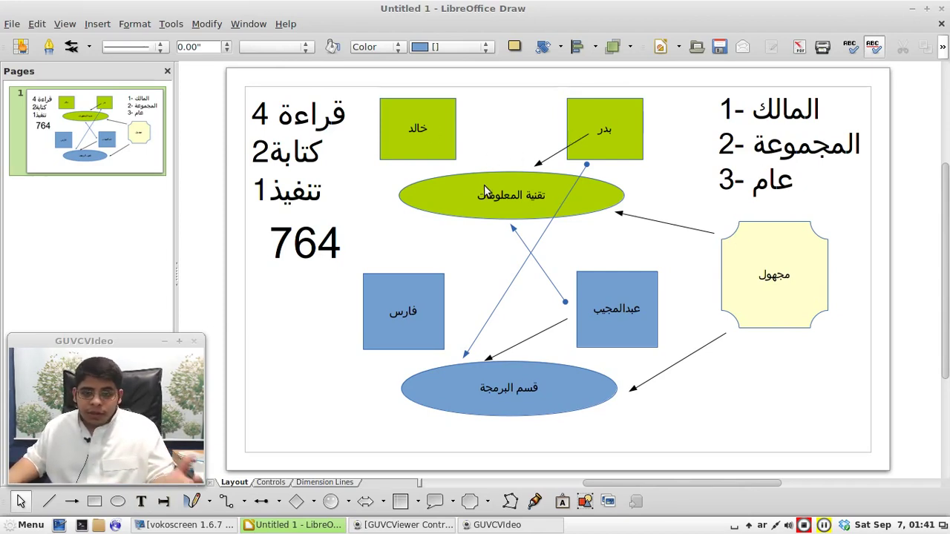
pyautogui.click(524, 413)
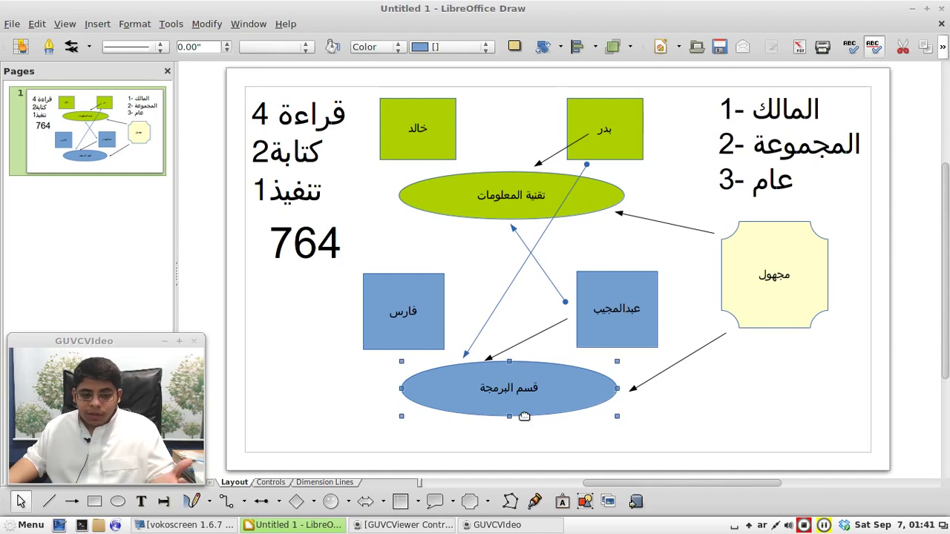
pyautogui.click(586, 131)
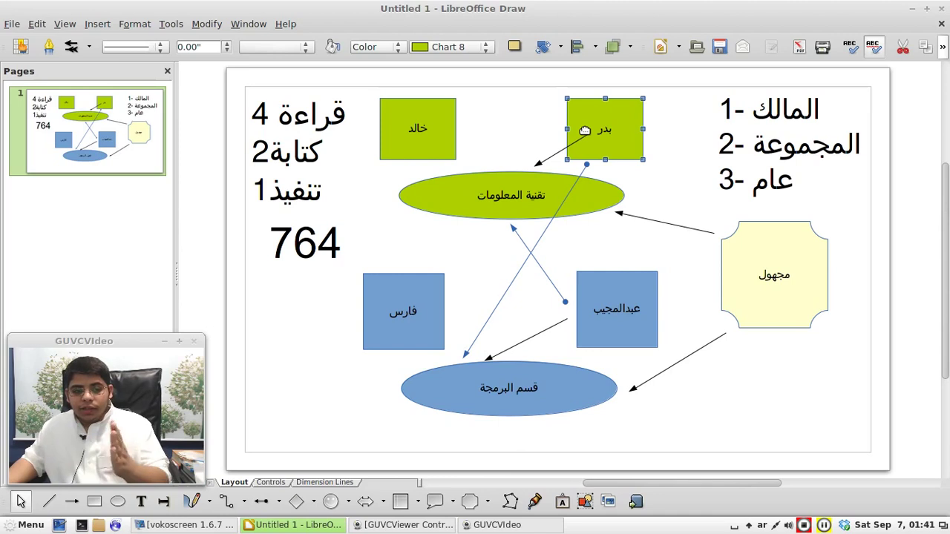
pyautogui.click(311, 249)
pyautogui.moveTo(317, 245); pyautogui.dragTo(295, 245)
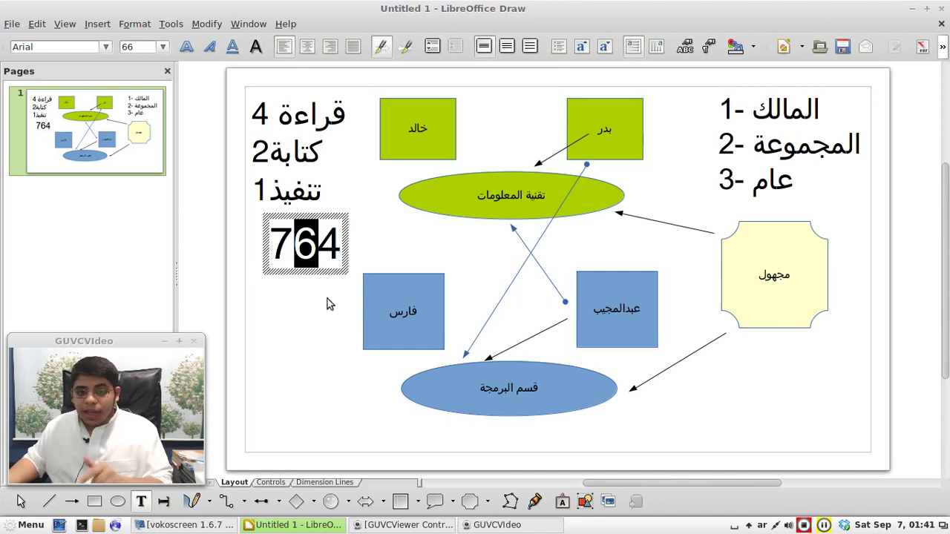
pyautogui.click(309, 252)
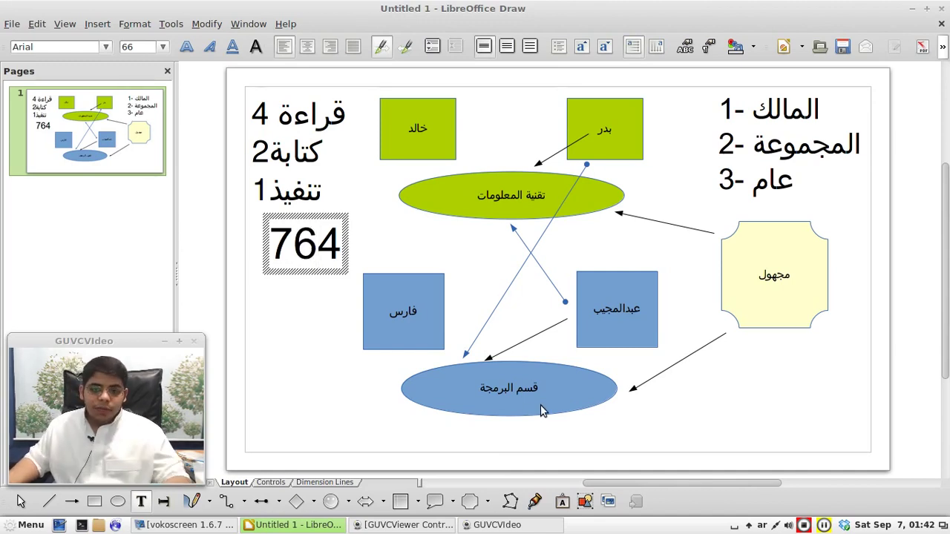
pyautogui.click(407, 315)
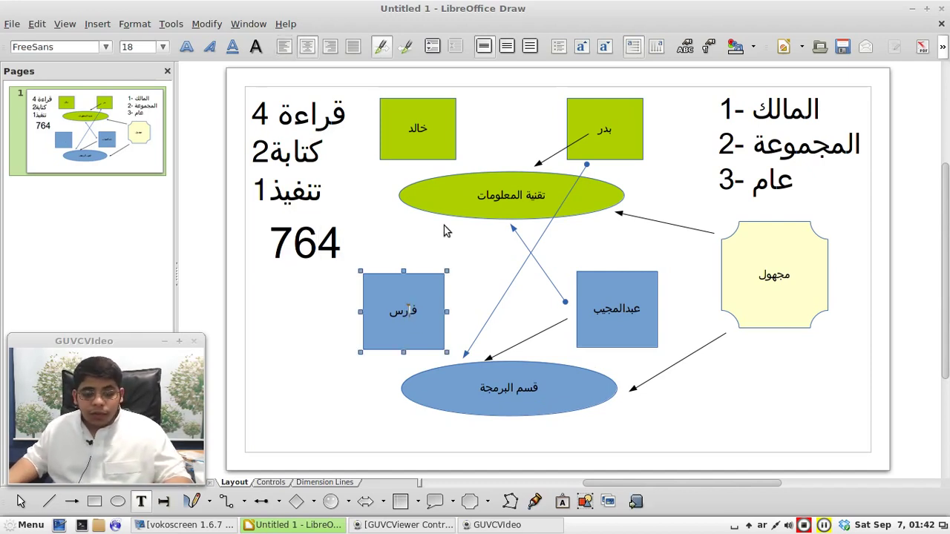
pyautogui.doubleClick(300, 255)
pyautogui.click(369, 324)
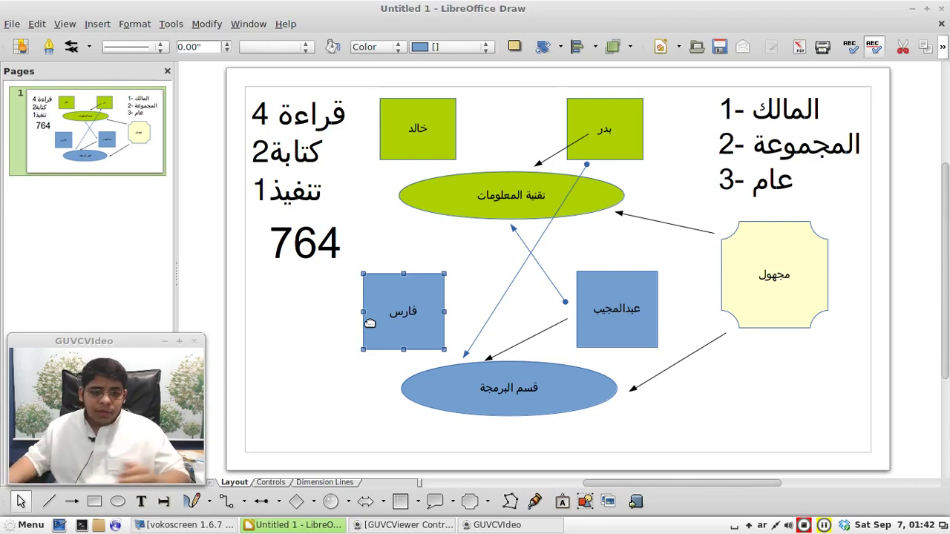
# Step: Change the number 764 to 775 by retyping its last two digits
pyautogui.click(288, 249)
pyautogui.moveTo(294, 245); pyautogui.dragTo(336, 242)
pyautogui.write('7')
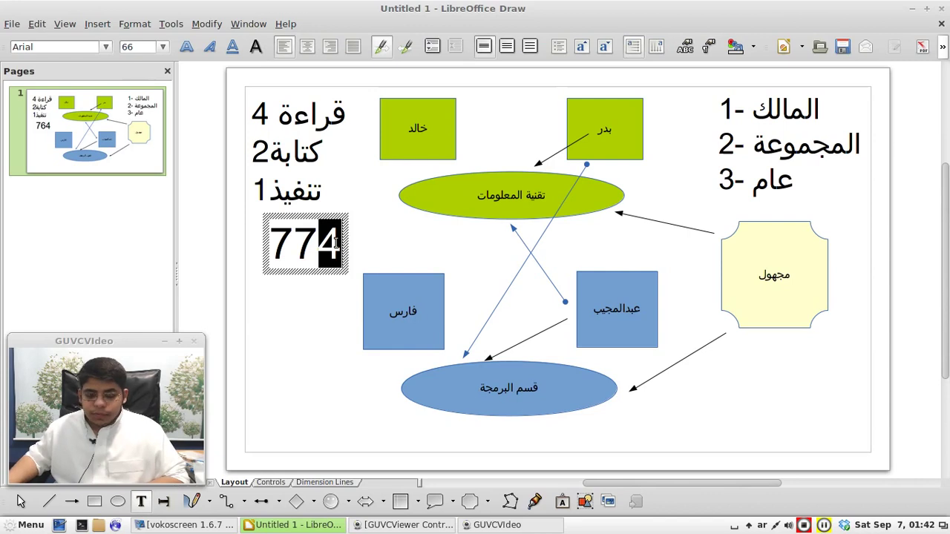
pyautogui.write('5')
pyautogui.click(300, 303)
# Step: Shift the 775 text box slightly left and open a terminal window
pyautogui.click(302, 271)
pyautogui.moveTo(299, 271); pyautogui.dragTo(288, 276)
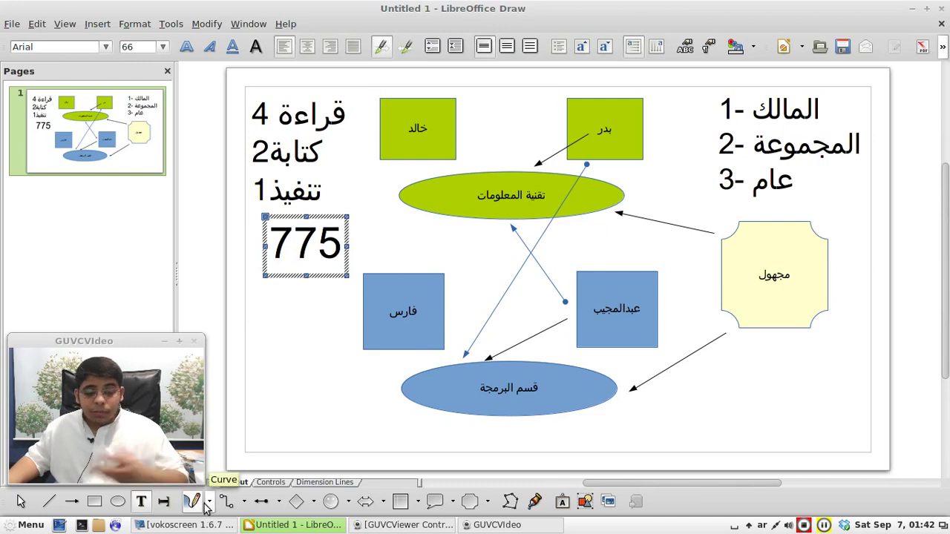
pyautogui.moveTo(296, 278); pyautogui.dragTo(285, 273)
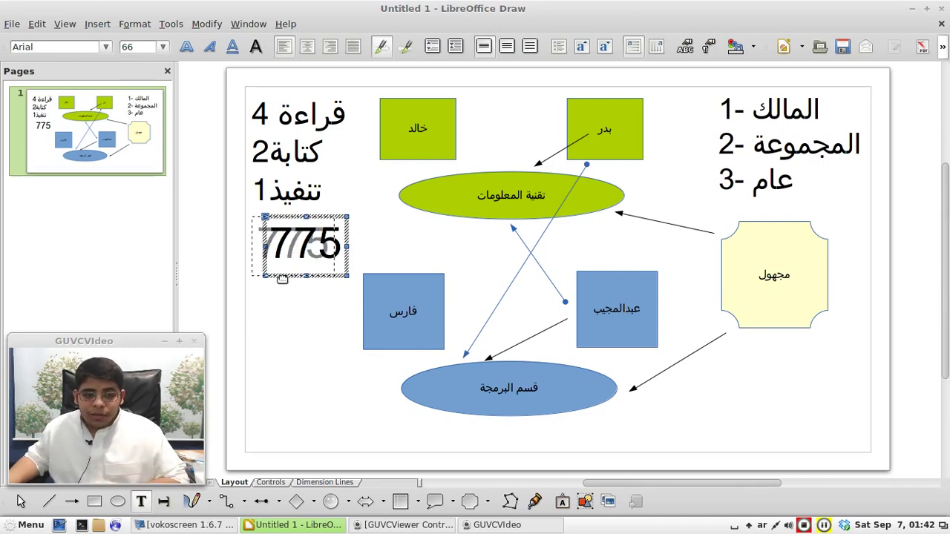
pyautogui.click(285, 249)
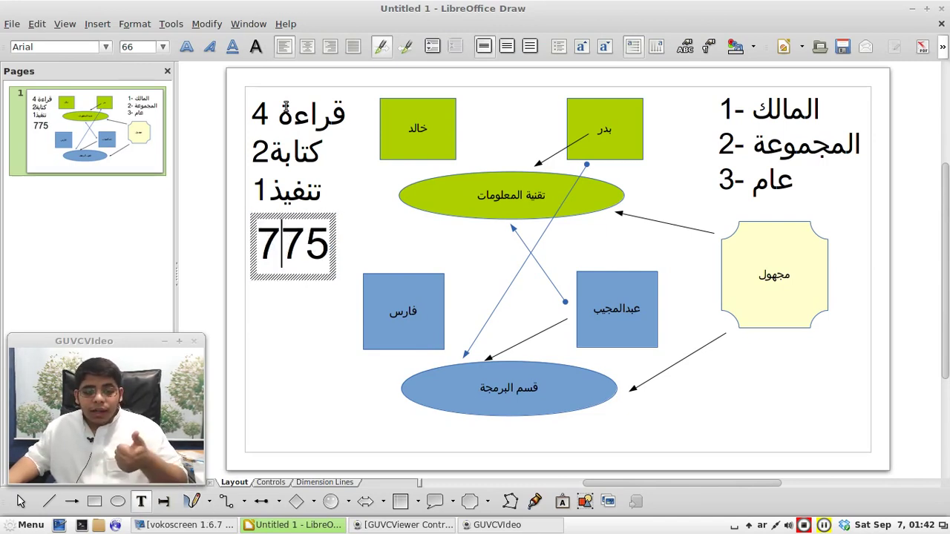
pyautogui.click(83, 526)
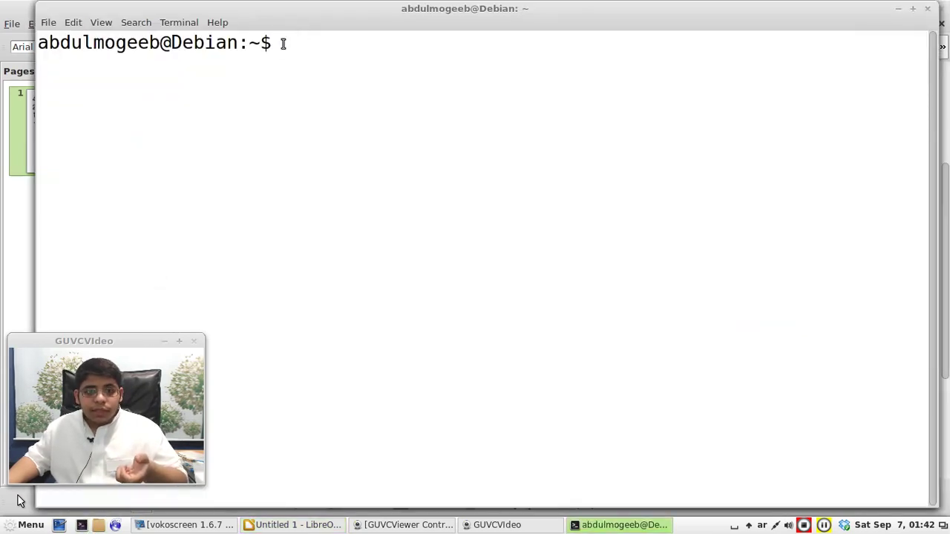
# Step: Switch to the English layout and create the folder with mkdir testing
pyautogui.write('ةنيه')
pyautogui.press('BackSpace')
pyautogui.press('BackSpace')
pyautogui.press('BackSpace')
pyautogui.press('BackSpace')
pyautogui.hotkey('alt', 'shift')
pyautogui.write('mkdir ')
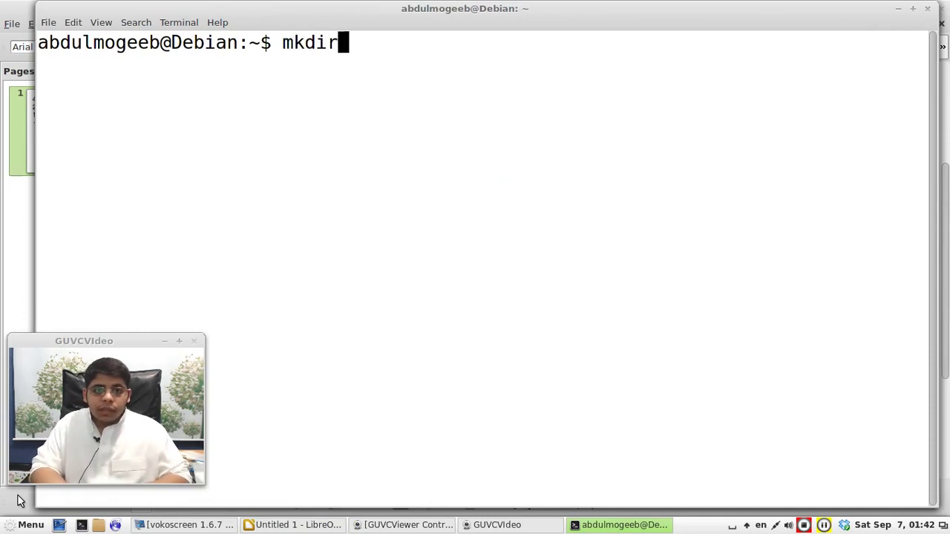
pyautogui.write('testing')
pyautogui.press('Return')
# Step: Run ls -l testing/, then ls -l to list the home directory
pyautogui.write('ls -l ')
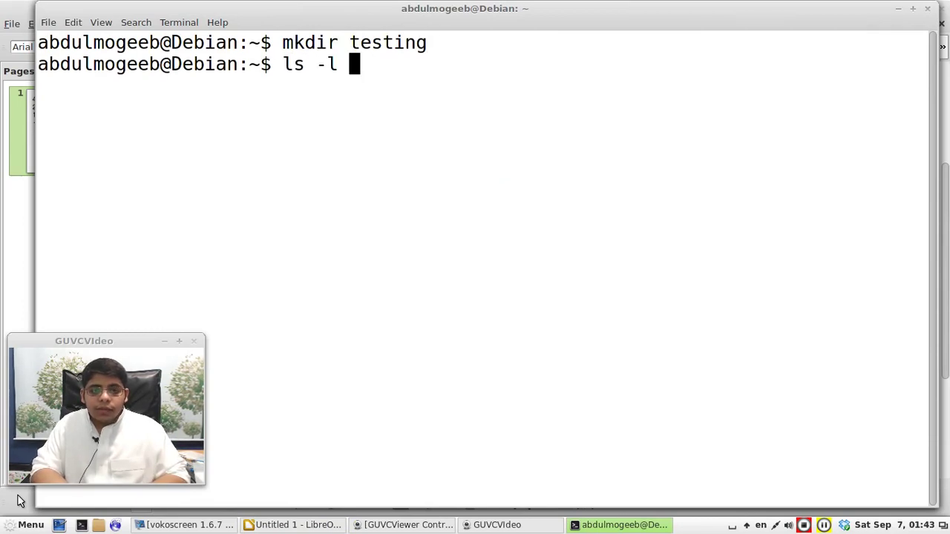
pyautogui.write('te')
pyautogui.press('Tab')
pyautogui.press('Tab')
pyautogui.write('sti')
pyautogui.press('Tab')
pyautogui.press('Return')
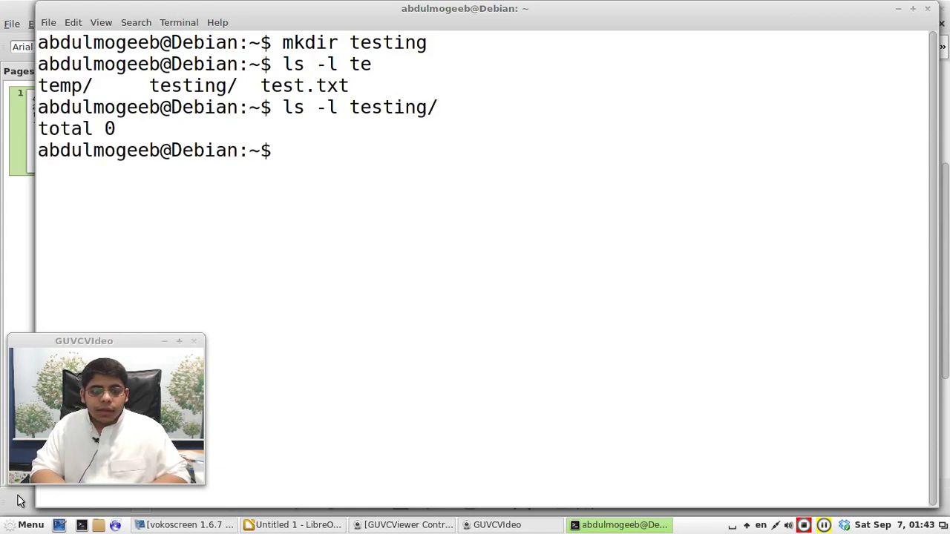
pyautogui.press('Up')
pyautogui.press('BackSpace')
pyautogui.press('BackSpace')
pyautogui.press('BackSpace')
pyautogui.press('BackSpace')
pyautogui.press('BackSpace')
pyautogui.press('BackSpace')
pyautogui.press('Return')
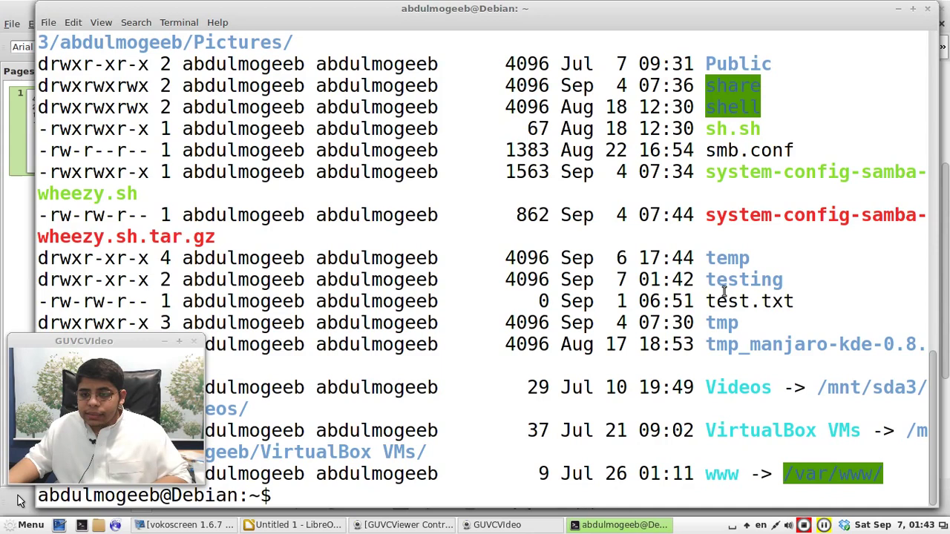
pyautogui.tripleClick(56, 279)
pyautogui.click(54, 280)
pyautogui.moveTo(54, 280); pyautogui.dragTo(47, 280)
pyautogui.click(44, 280)
pyautogui.click(46, 279)
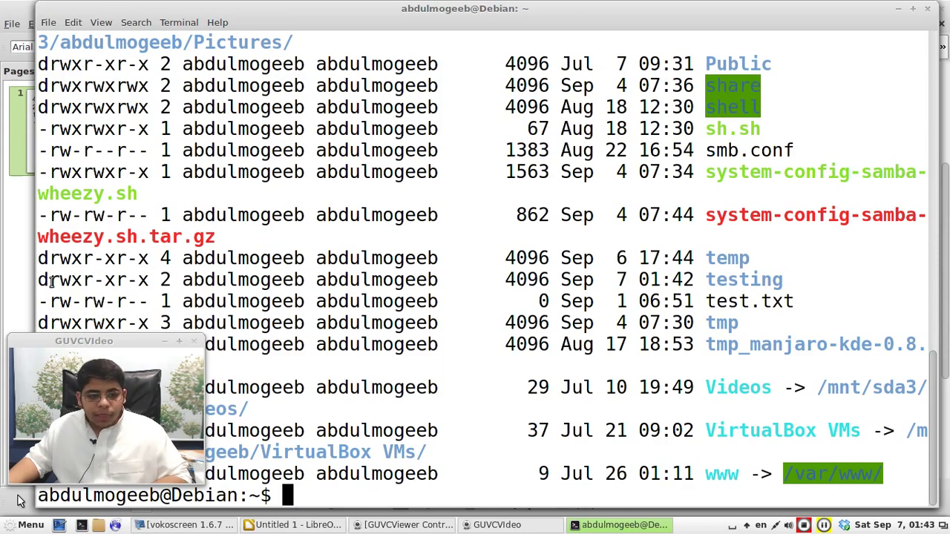
pyautogui.moveTo(56, 280); pyautogui.dragTo(62, 280)
pyautogui.click(59, 280)
pyautogui.click(77, 279)
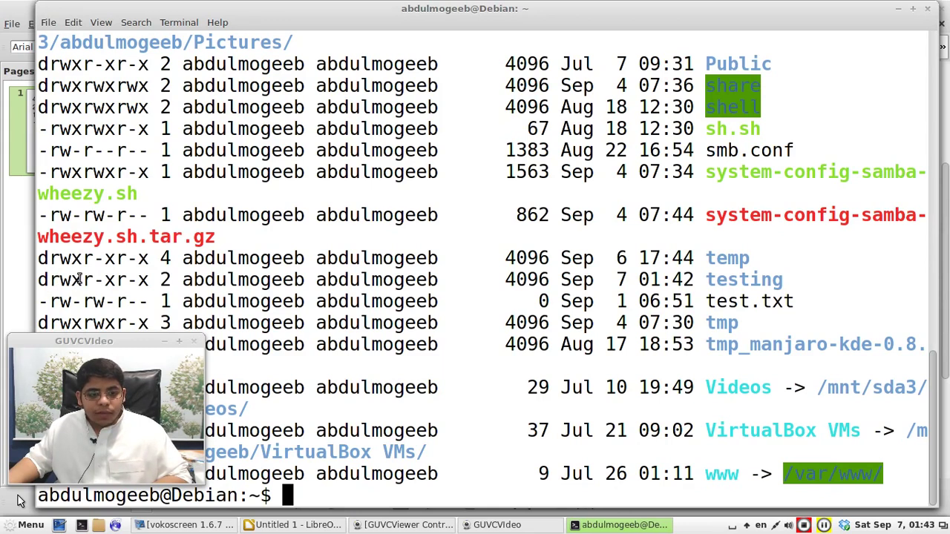
pyautogui.moveTo(81, 280); pyautogui.dragTo(116, 280)
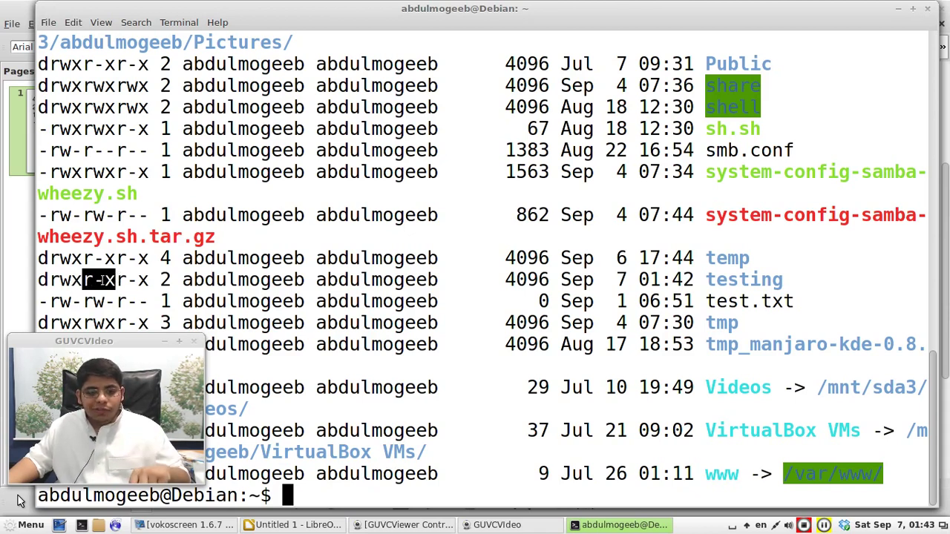
pyautogui.click(118, 278)
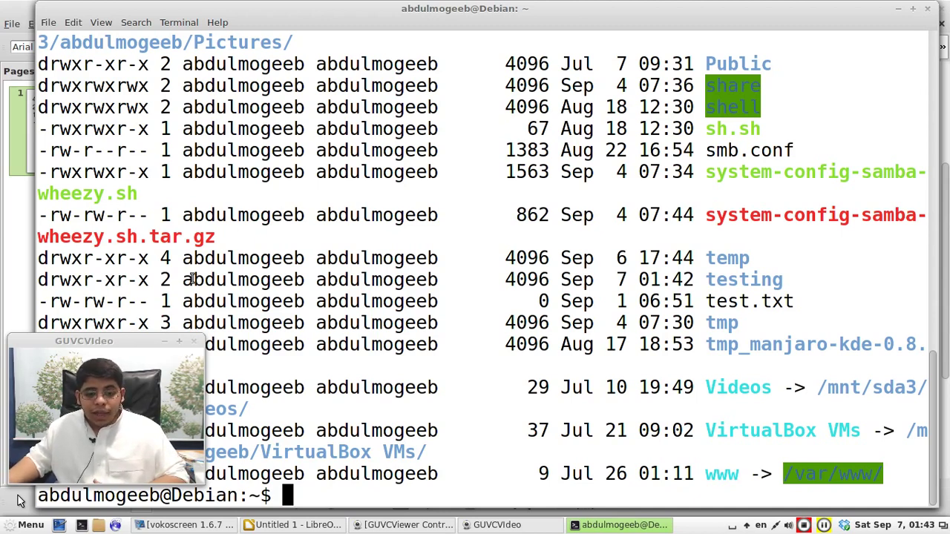
# Step: Replace the middle 7 of 775 with 5 in Draw, then bring the terminal back
pyautogui.click(634, 527)
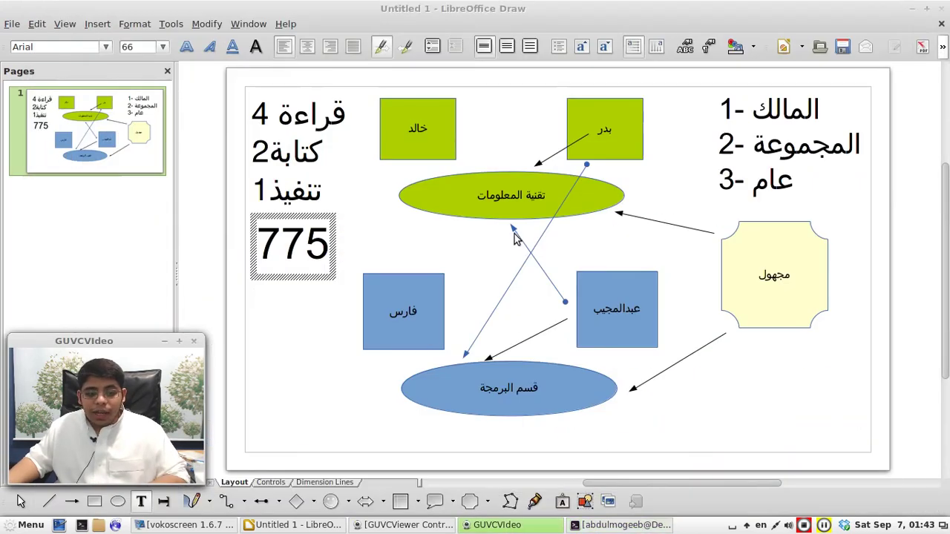
pyautogui.click(413, 245)
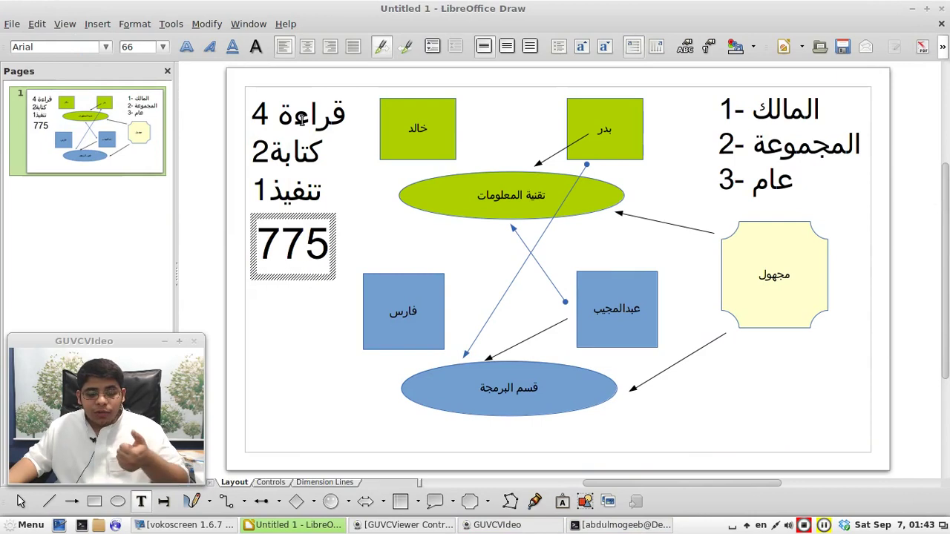
pyautogui.tripleClick(301, 117)
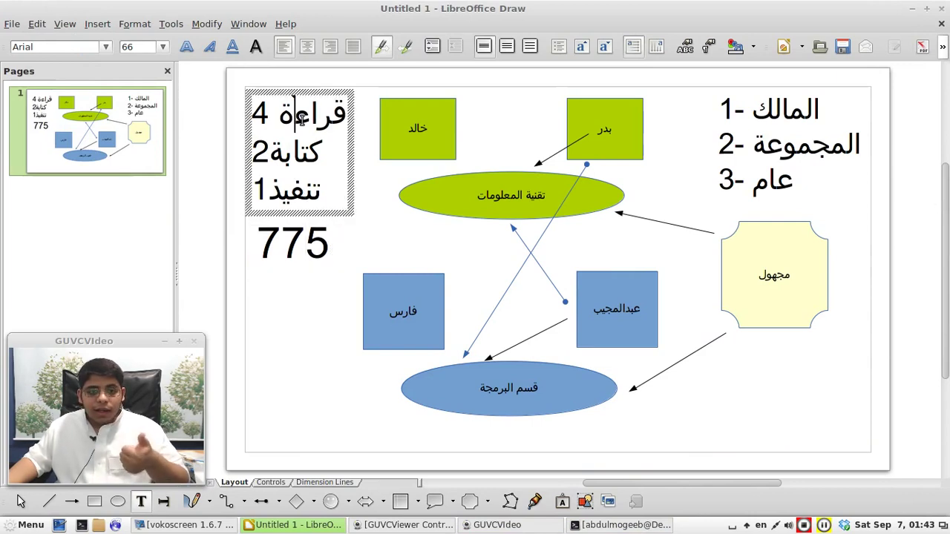
pyautogui.doubleClick(294, 187)
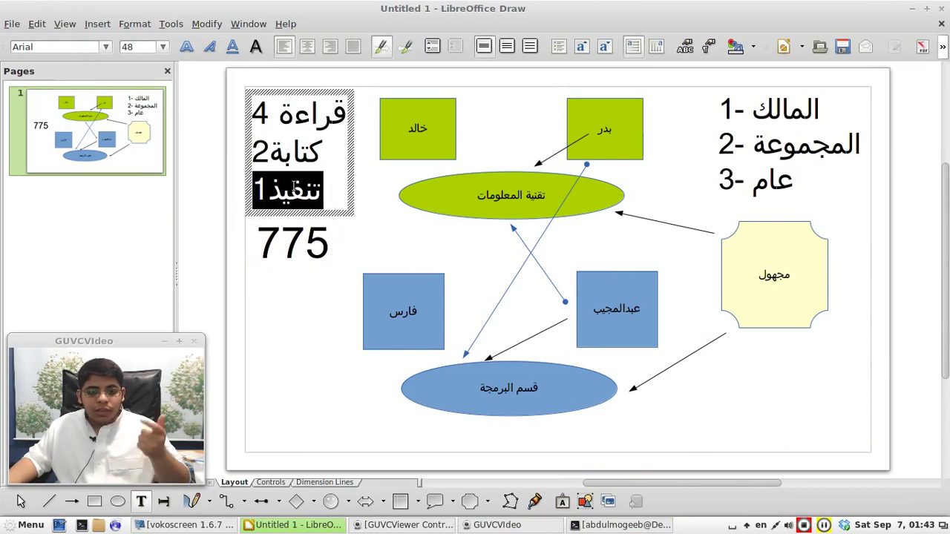
pyautogui.click(291, 249)
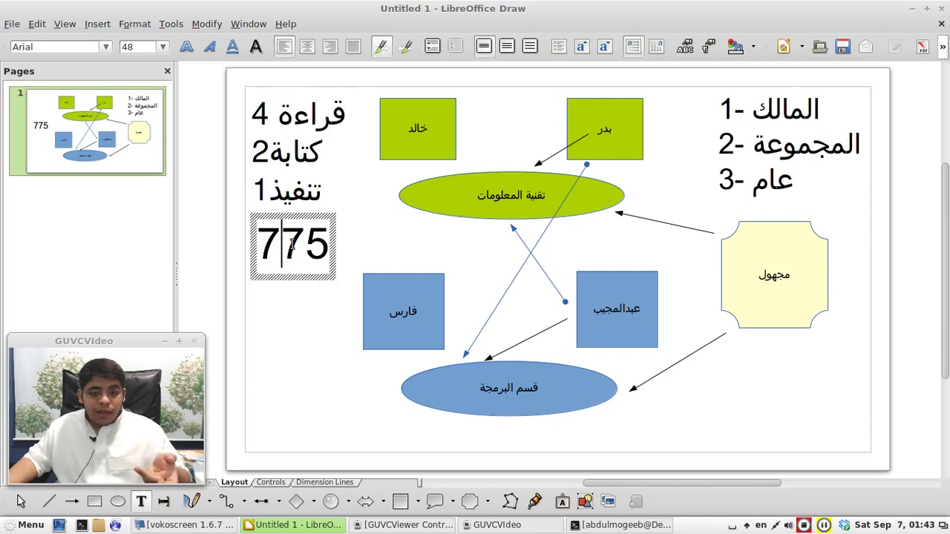
pyautogui.hotkey('shift', 'Right')
pyautogui.write('5')
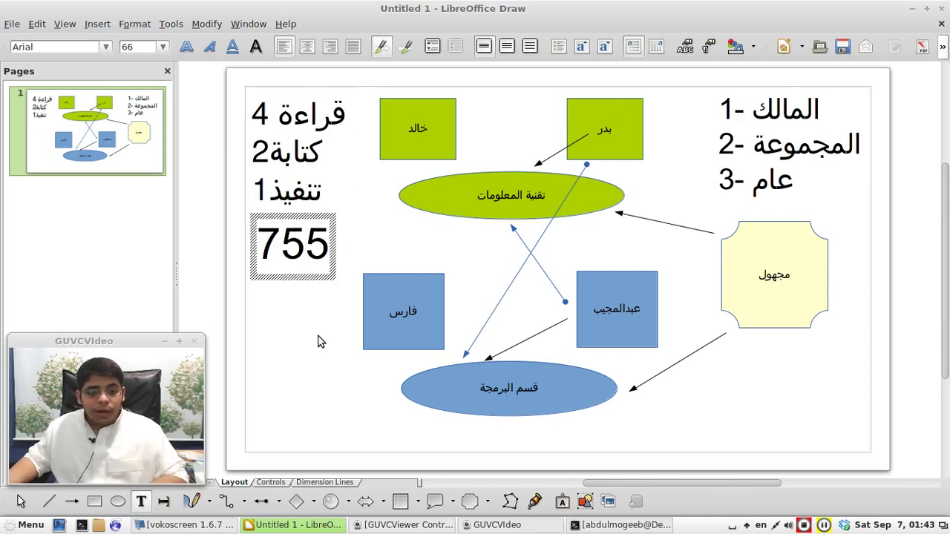
pyautogui.click(319, 342)
pyautogui.click(579, 526)
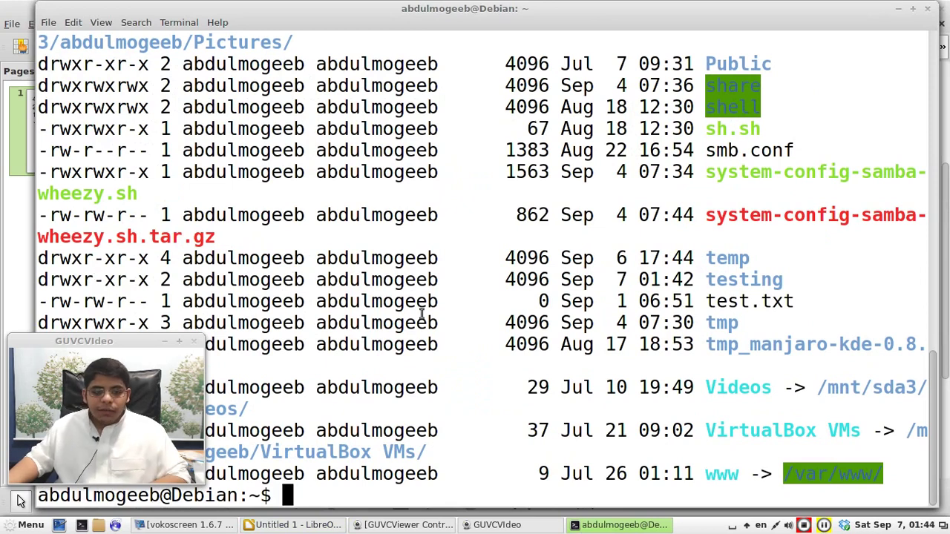
# Step: Clear the screen and run chmod 775 testing/ on the testing folder
pyautogui.hotkey('ctrl', 'l')
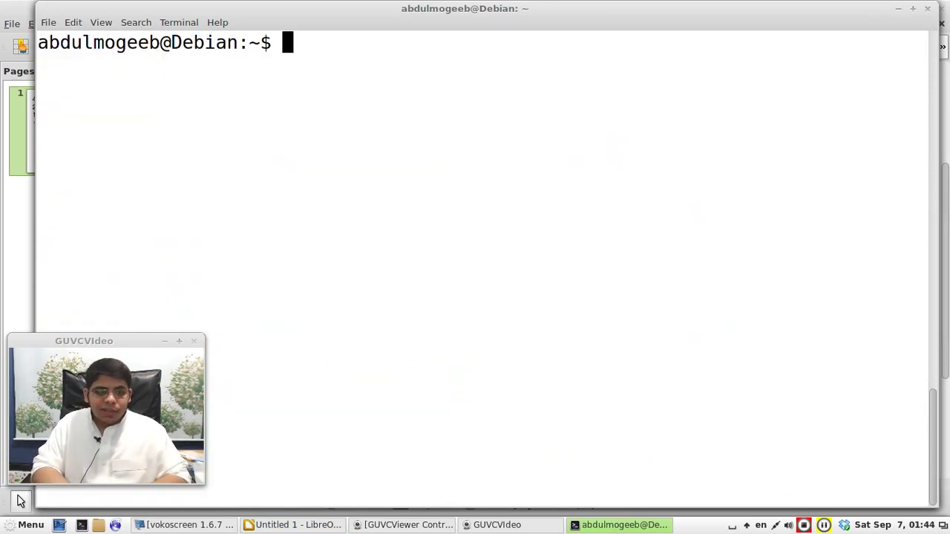
pyautogui.write('dh')
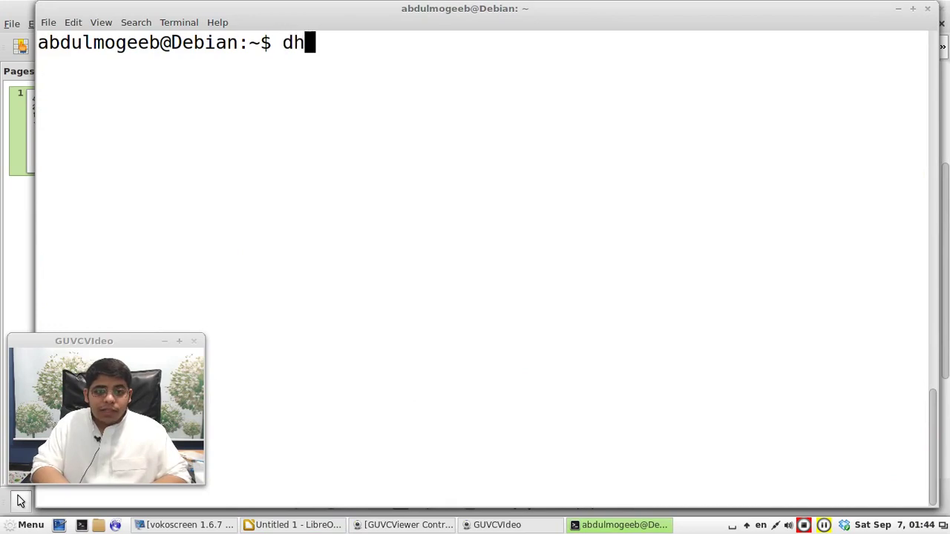
pyautogui.press('BackSpace')
pyautogui.press('BackSpace')
pyautogui.write('chmod +')
pyautogui.press('BackSpace')
pyautogui.write('775 test')
pyautogui.press('Tab')
pyautogui.press('Return')
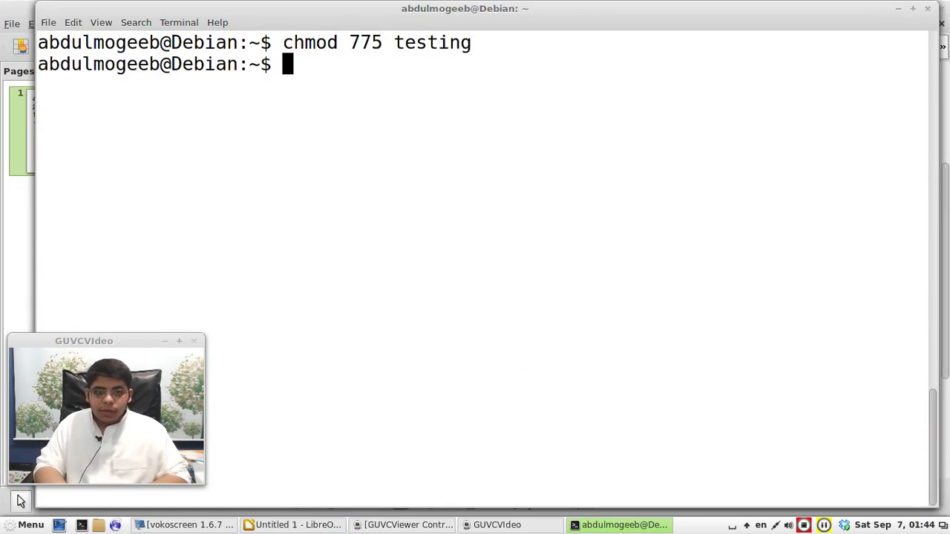
# Step: Run ls -l and highlight the owner and group rwx permissions of testing
pyautogui.write('ls -l')
pyautogui.press('Return')
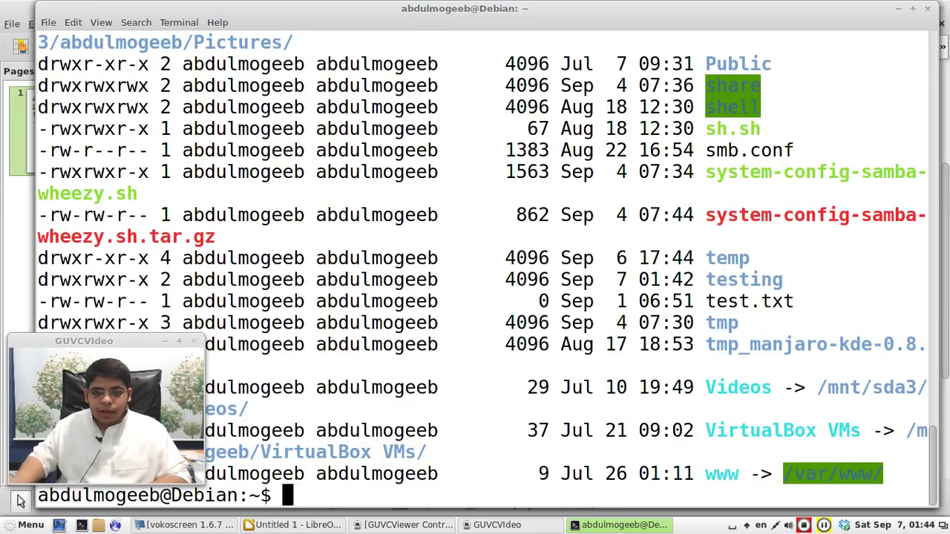
pyautogui.moveTo(49, 282); pyautogui.dragTo(82, 283)
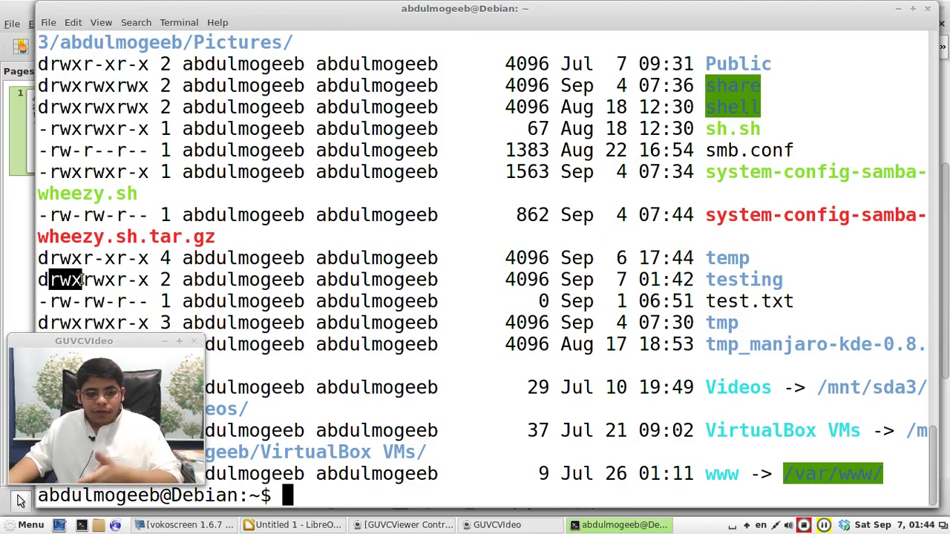
pyautogui.moveTo(82, 279); pyautogui.dragTo(116, 279)
# Step: Clear the terminal screen and start typing chmod 755 test
pyautogui.click(119, 278)
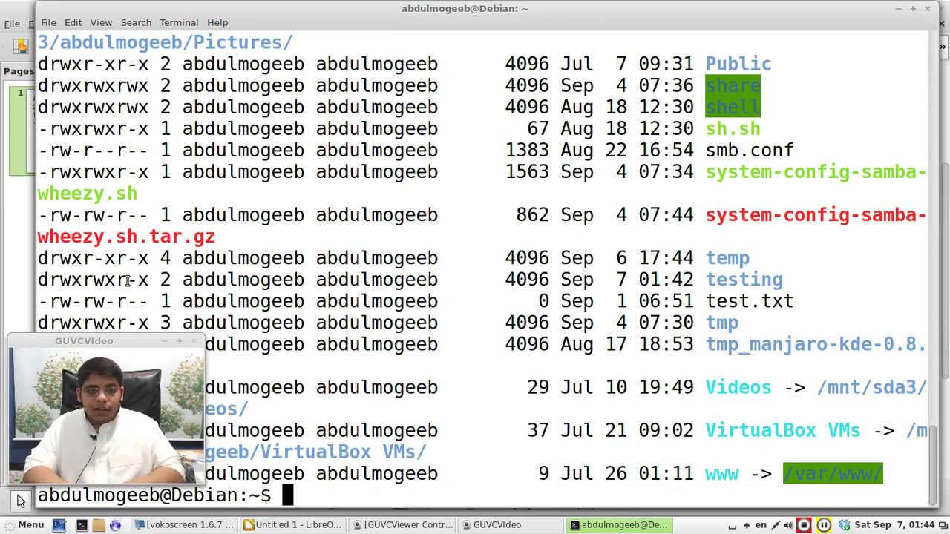
pyautogui.hotkey('ctrl', 'l')
pyautogui.write('chmod')
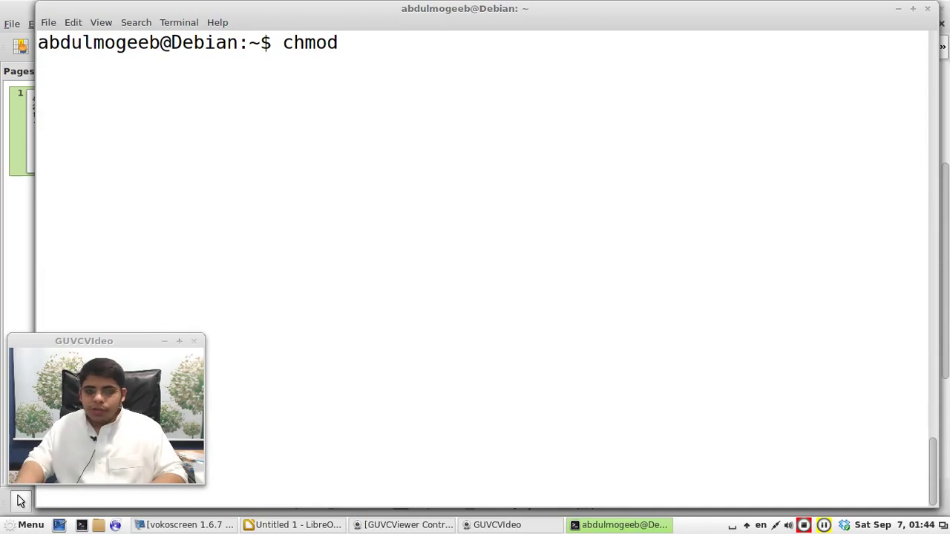
pyautogui.write(' 755 test')
# Step: Complete and run chmod 755 testing/, then relist the home directory with ls -l
pyautogui.press('Tab')
pyautogui.press('Tab')
pyautogui.write('i')
pyautogui.press('Tab')
pyautogui.press('Return')
pyautogui.write('ls -l')
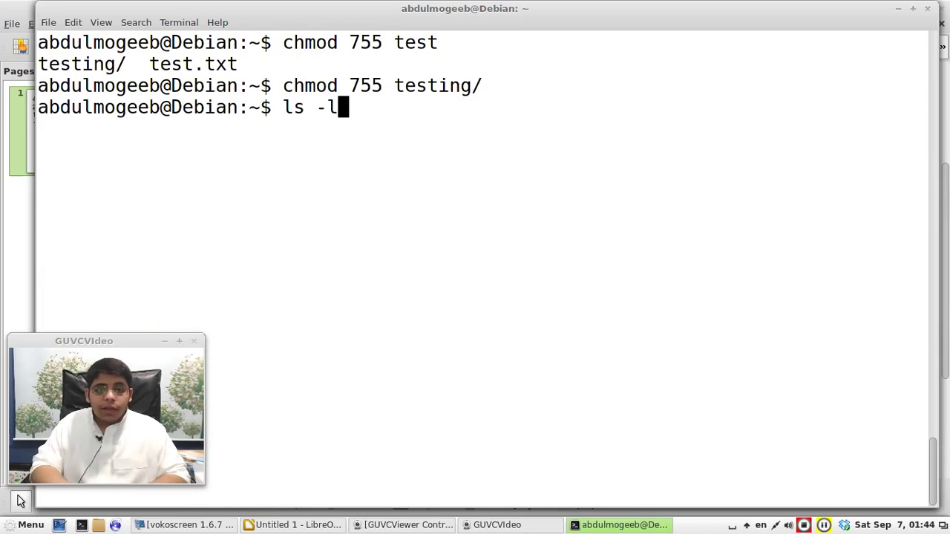
pyautogui.press('Return')
# Step: Highlight the testing row's permissions, owner and group names, then close the terminal
pyautogui.tripleClick(668, 280)
pyautogui.click(62, 278)
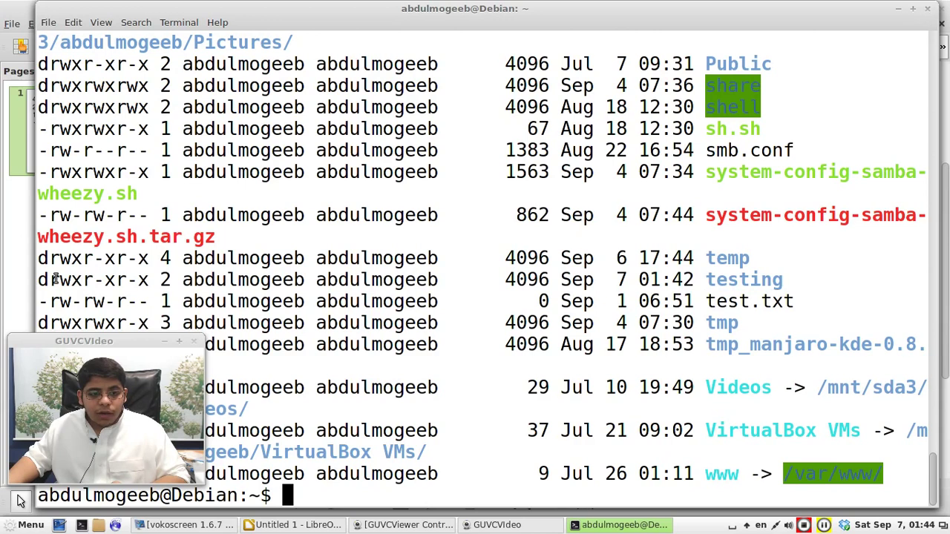
pyautogui.moveTo(51, 279); pyautogui.dragTo(149, 279)
pyautogui.click(90, 279)
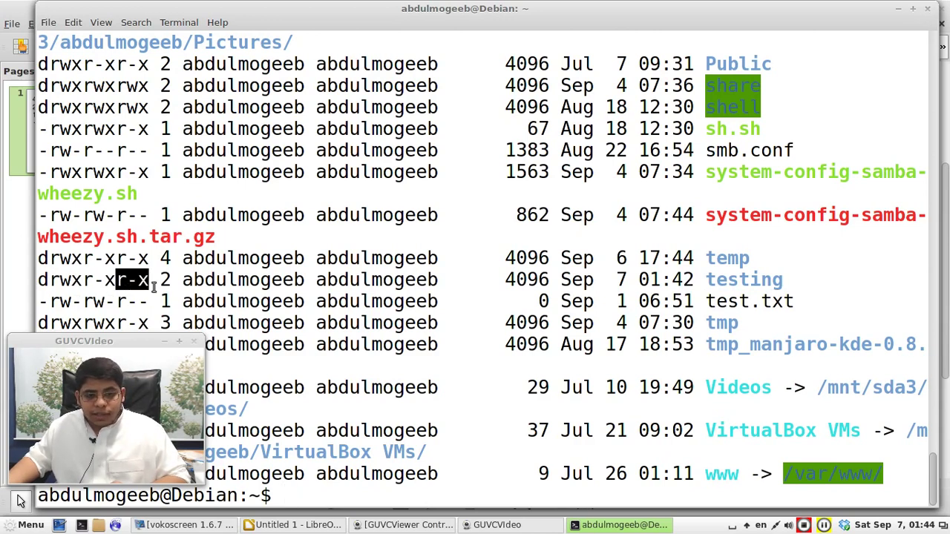
pyautogui.doubleClick(250, 280)
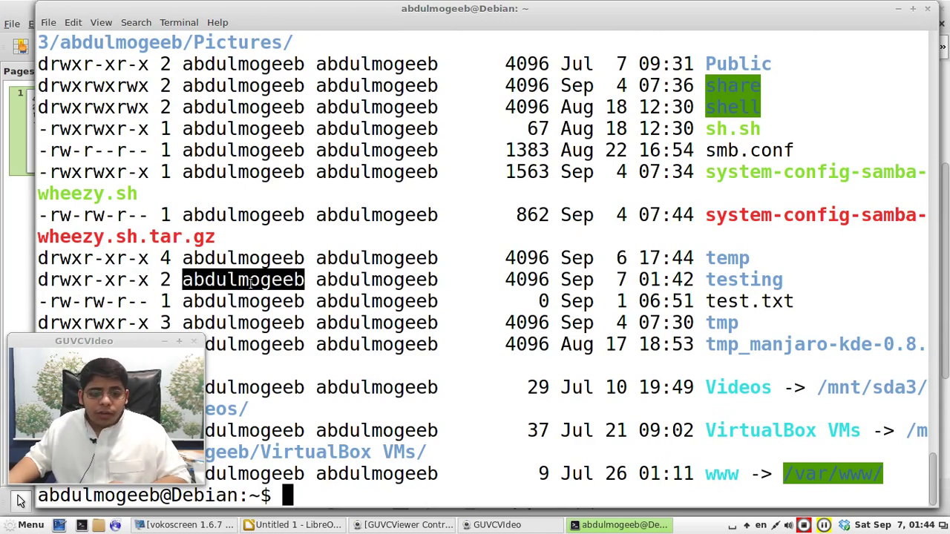
pyautogui.doubleClick(399, 279)
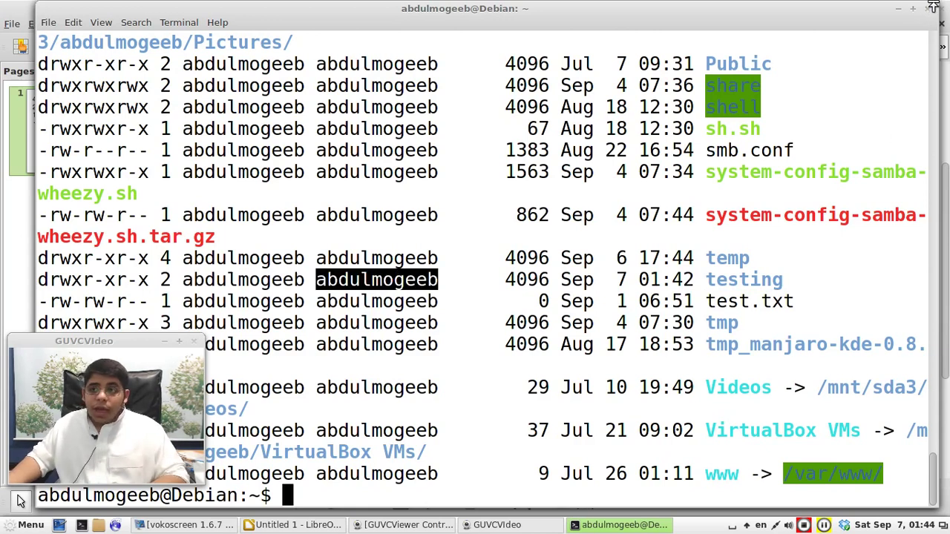
pyautogui.click(933, 7)
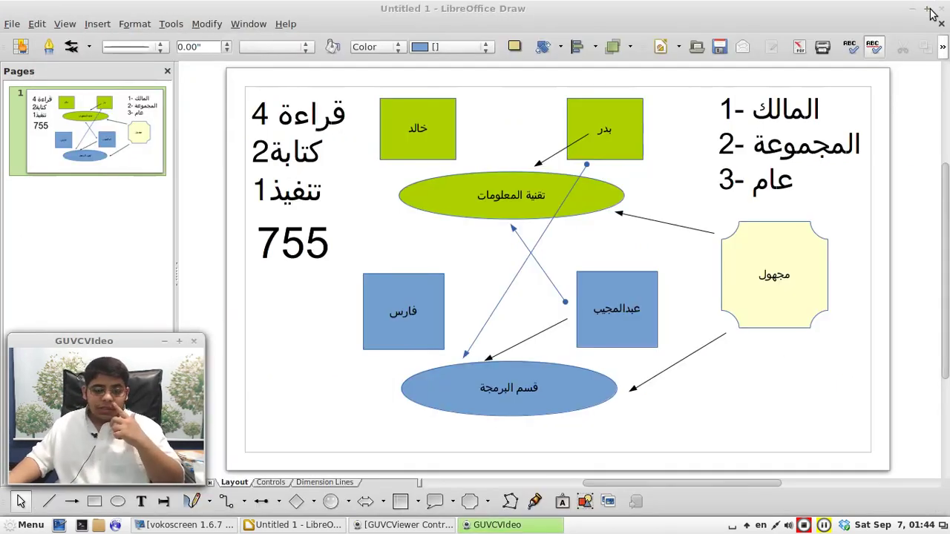